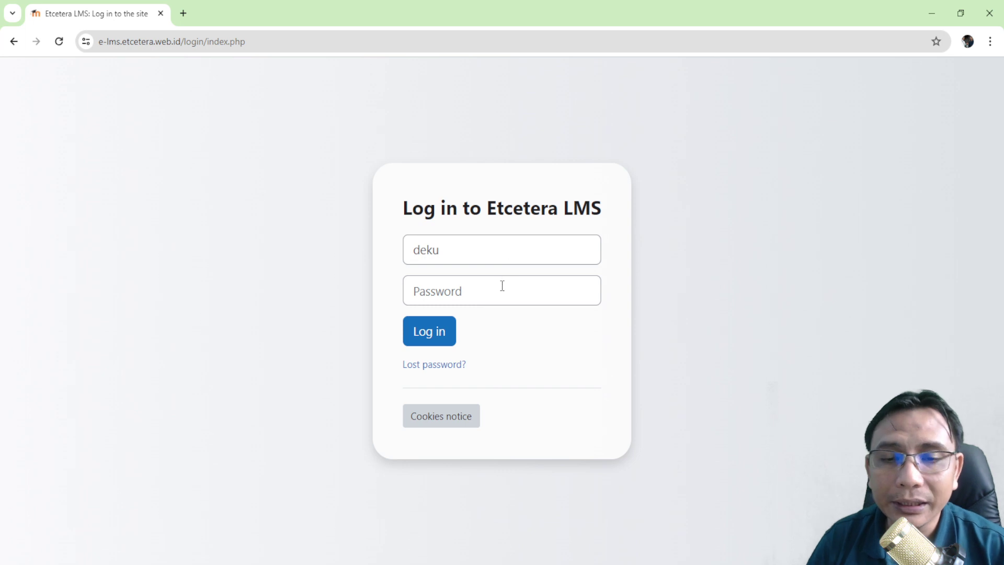
Enter the account password and log in to Etcetera LMS
{"action": "left_click", "coordinate": [502, 286]}
{"action": "type", "text": "•••••"}
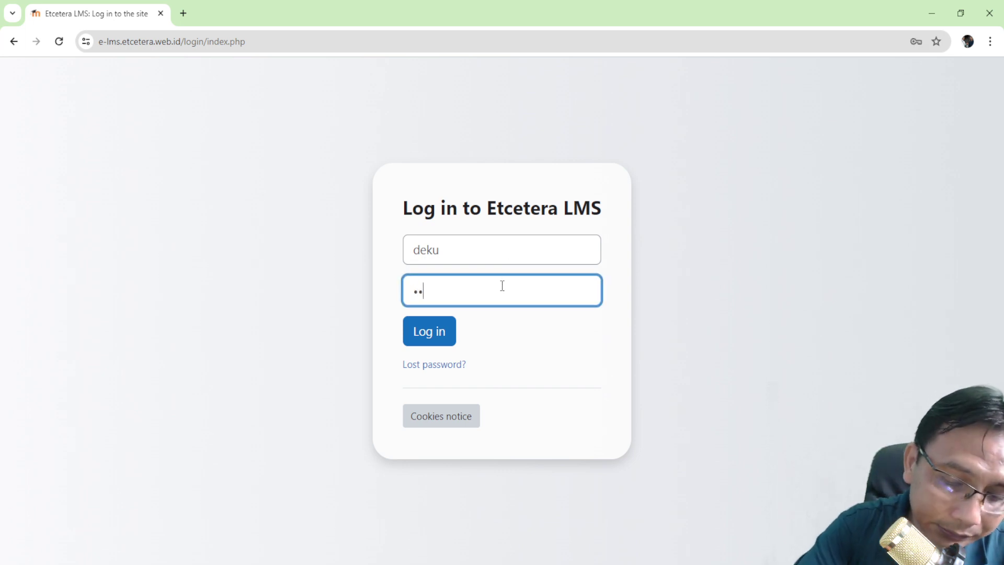
{"action": "type", "text": "••••"}
{"action": "key", "text": "Return"}
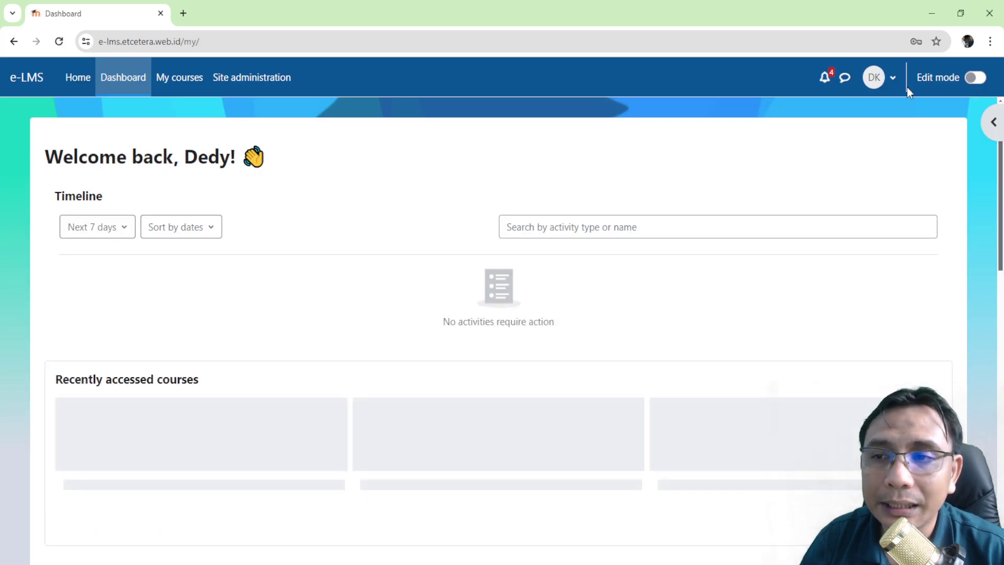
Open the Moodle Demo Course from the recently accessed courses and look through its General and Week 01 sections
{"action": "scroll", "coordinate": [327, 466], "scroll_direction": "down", "scroll_amount": 2}
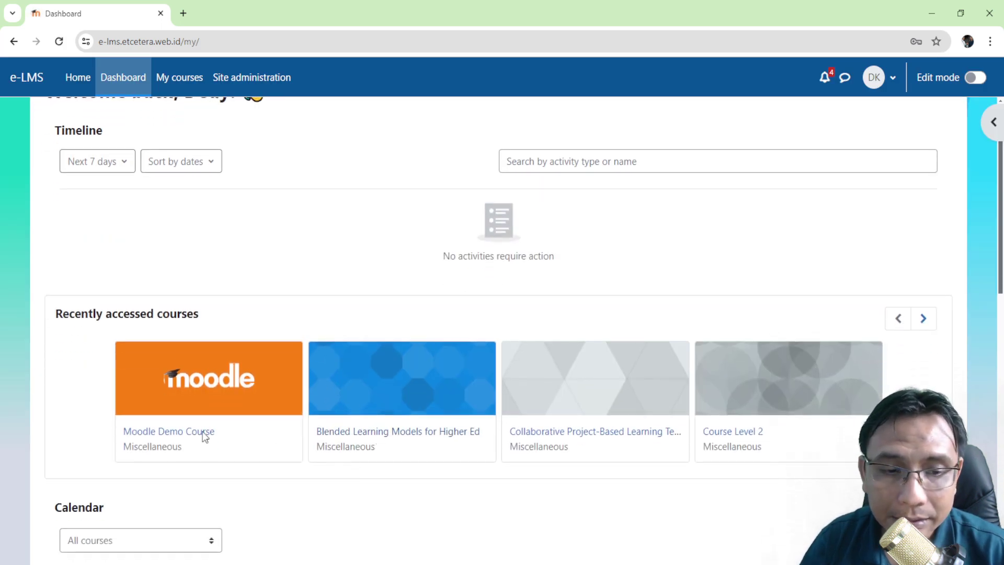
{"action": "left_click", "coordinate": [162, 437]}
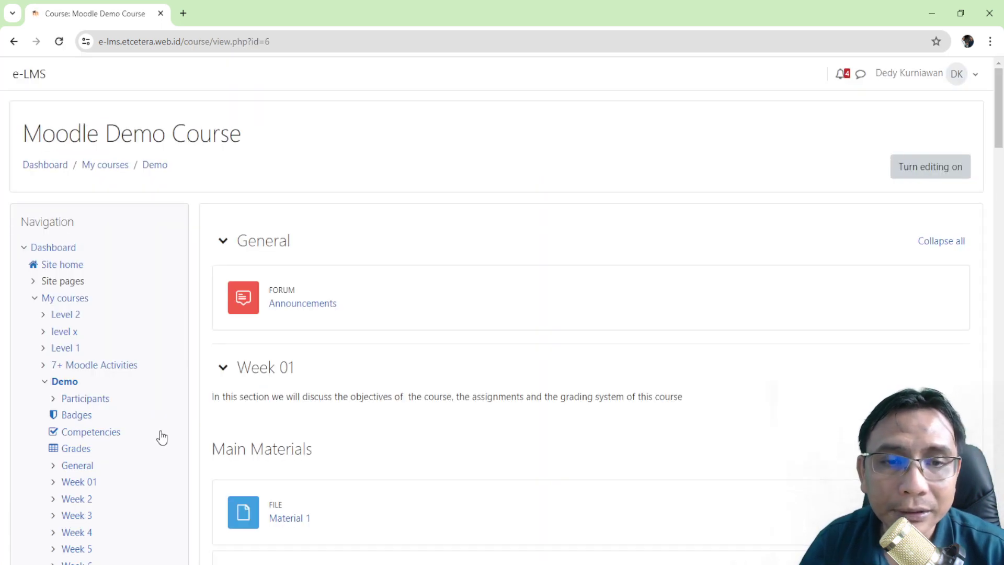
{"action": "scroll", "coordinate": [555, 399], "scroll_direction": "down", "scroll_amount": 5}
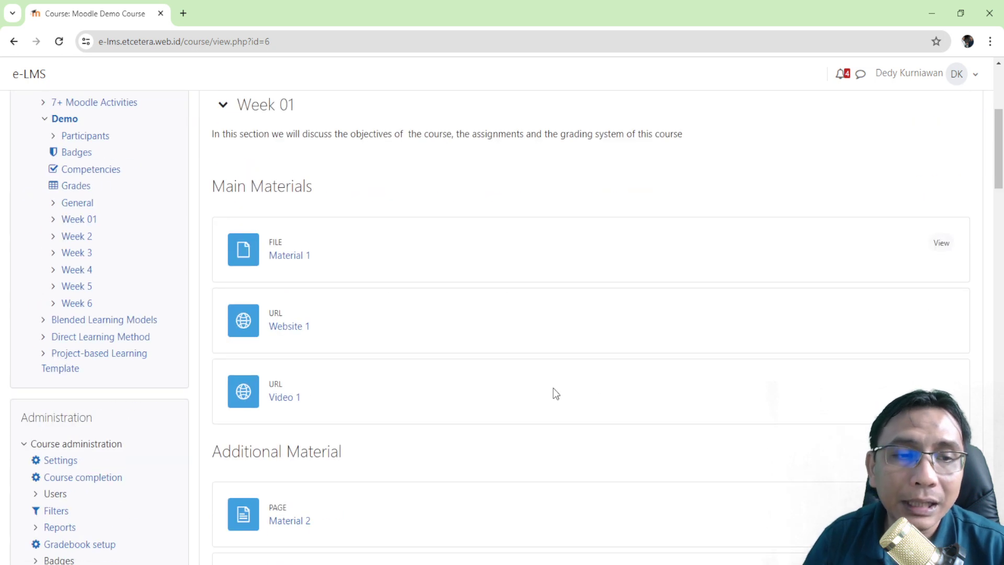
{"action": "scroll", "coordinate": [538, 388], "scroll_direction": "up", "scroll_amount": 4}
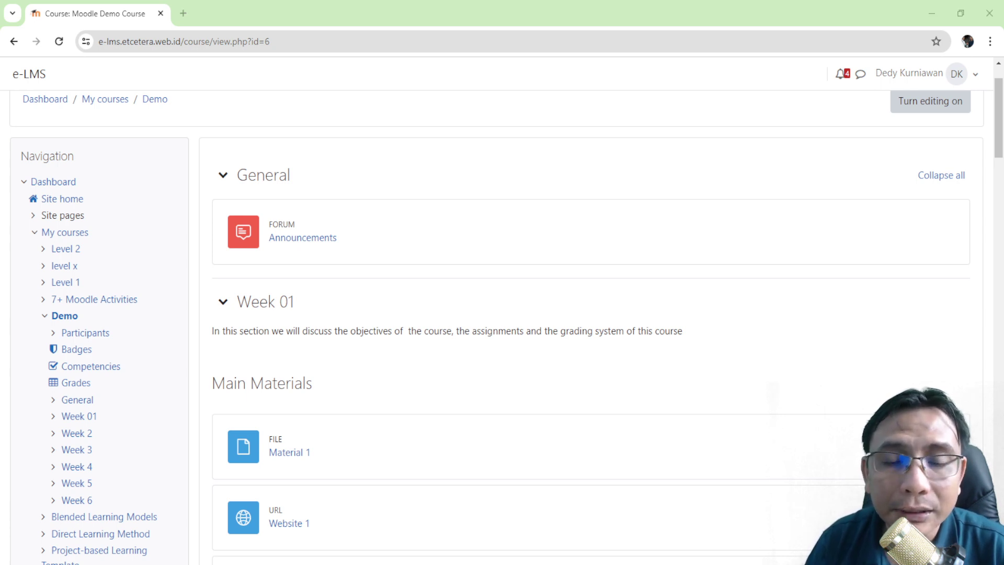
{"action": "left_click", "coordinate": [523, 252]}
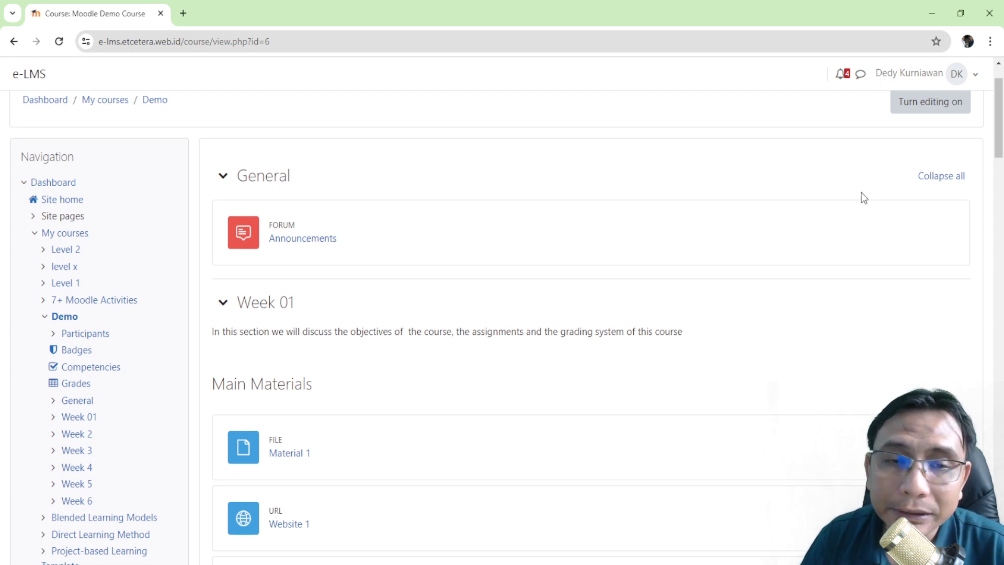
{"action": "scroll", "coordinate": [862, 193], "scroll_direction": "up", "scroll_amount": 2}
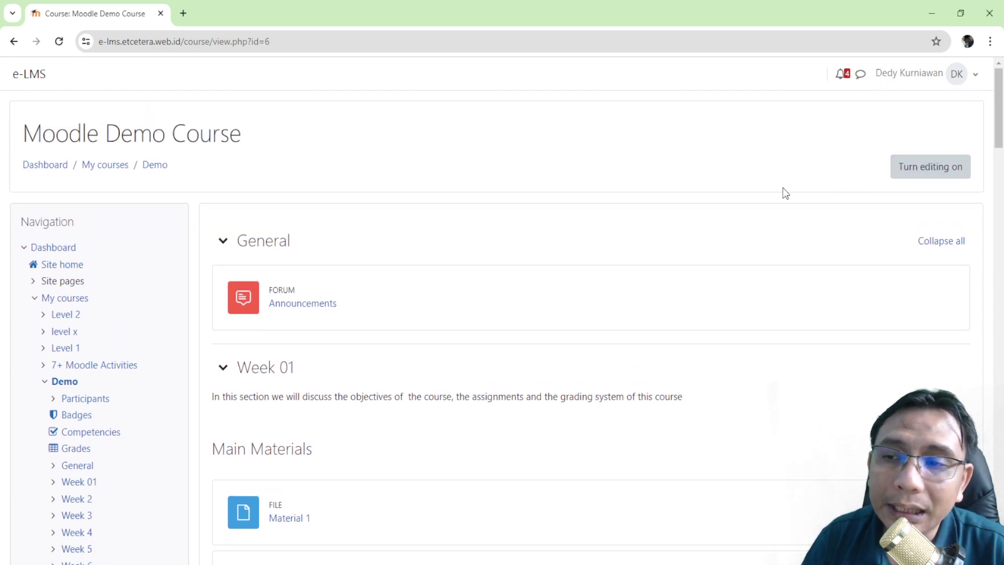
Turn on course editing and start adding an Attendance activity to the General section
{"action": "left_click", "coordinate": [910, 171]}
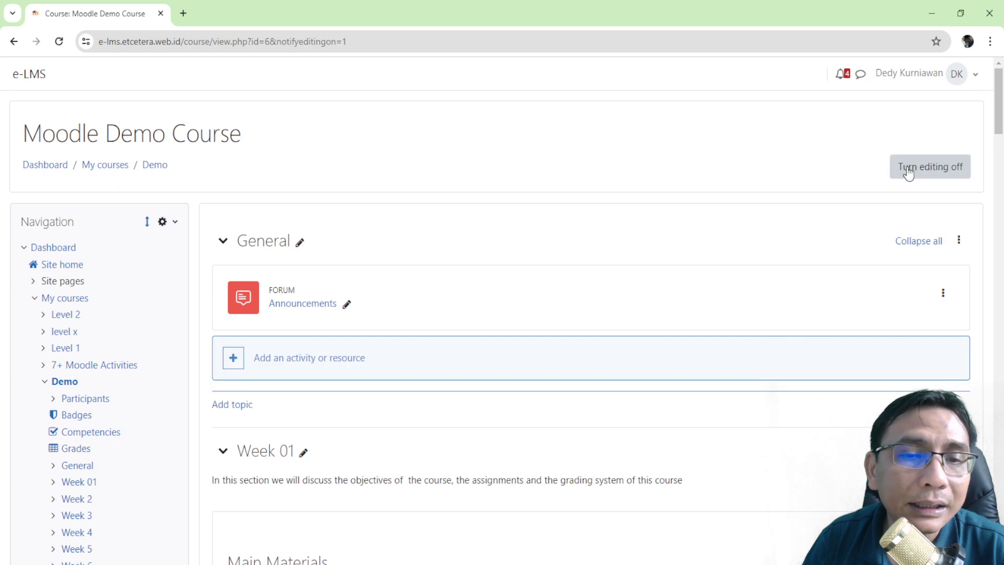
{"action": "scroll", "coordinate": [870, 184], "scroll_direction": "down", "scroll_amount": 2}
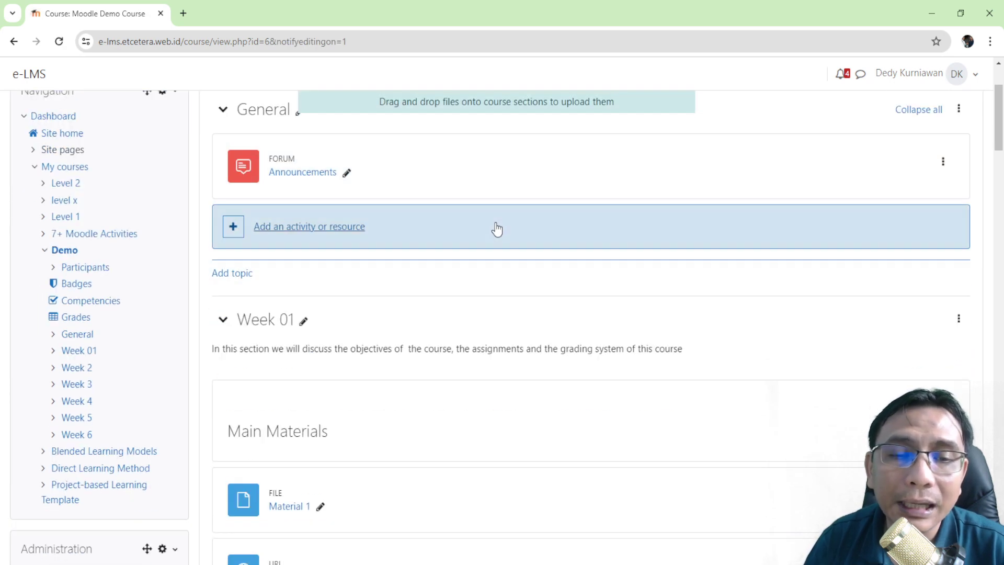
{"action": "left_click", "coordinate": [496, 224]}
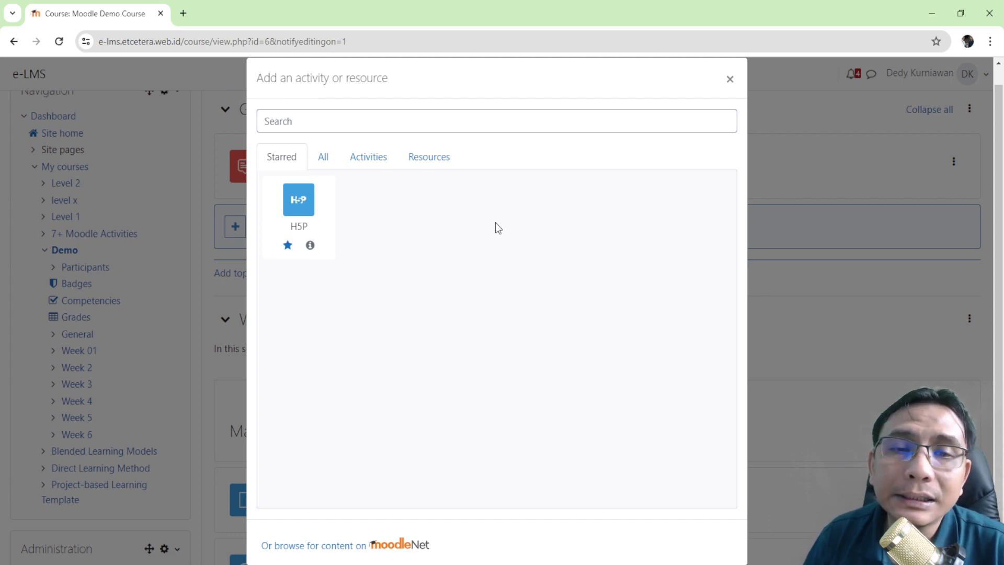
{"action": "left_click", "coordinate": [366, 160]}
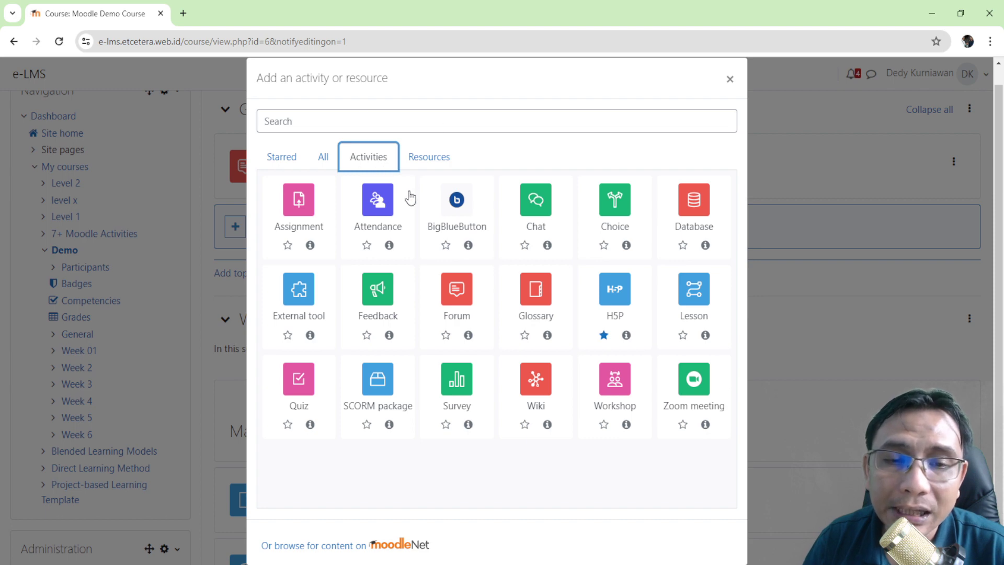
{"action": "left_click", "coordinate": [381, 206]}
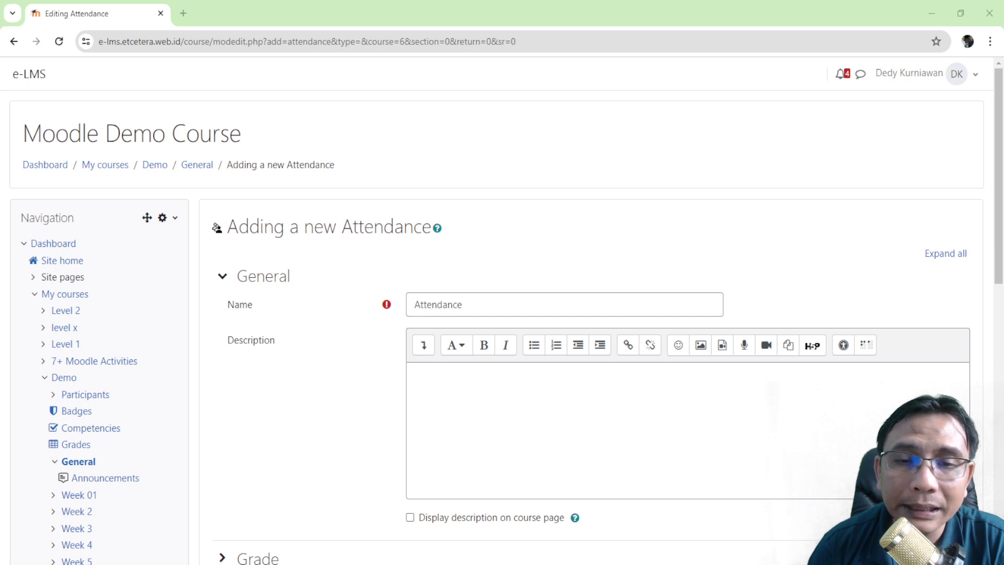
Enter "Attendance system for the course" as the description of the new Attendance activity
{"action": "scroll", "coordinate": [455, 405], "scroll_direction": "down", "scroll_amount": 2}
{"action": "left_click", "coordinate": [500, 309]}
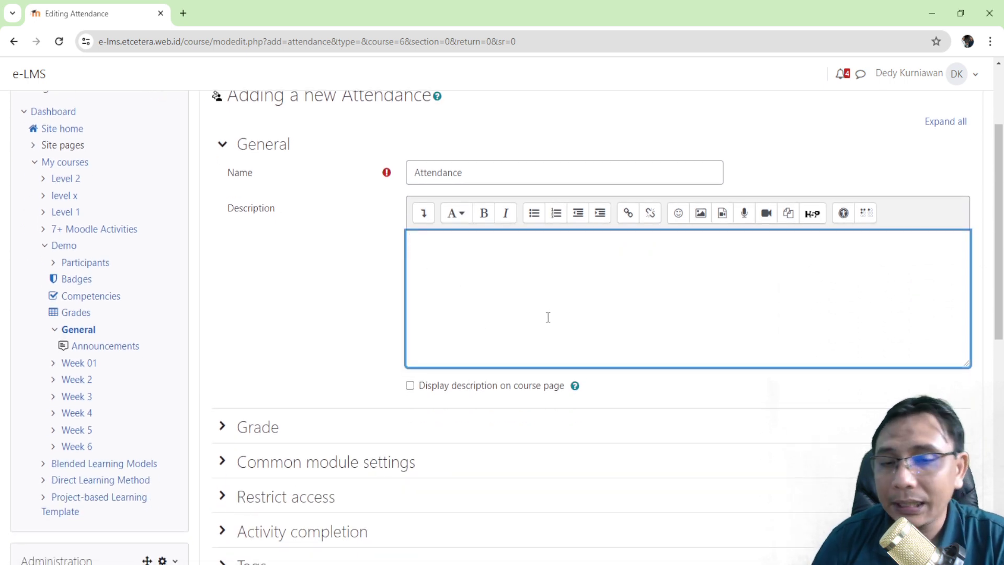
{"action": "scroll", "coordinate": [548, 317], "scroll_direction": "down", "scroll_amount": 1}
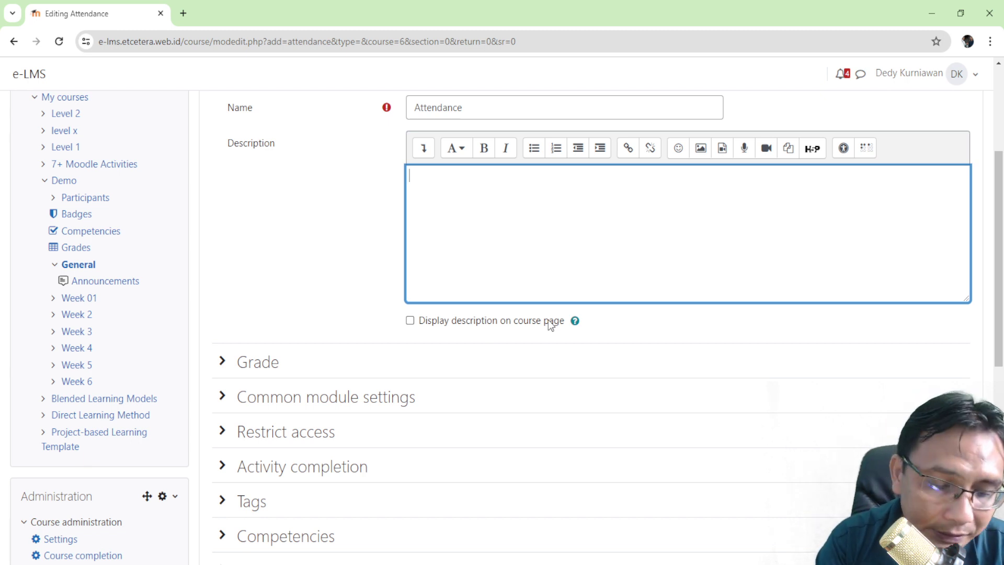
{"action": "type", "text": "Atten"}
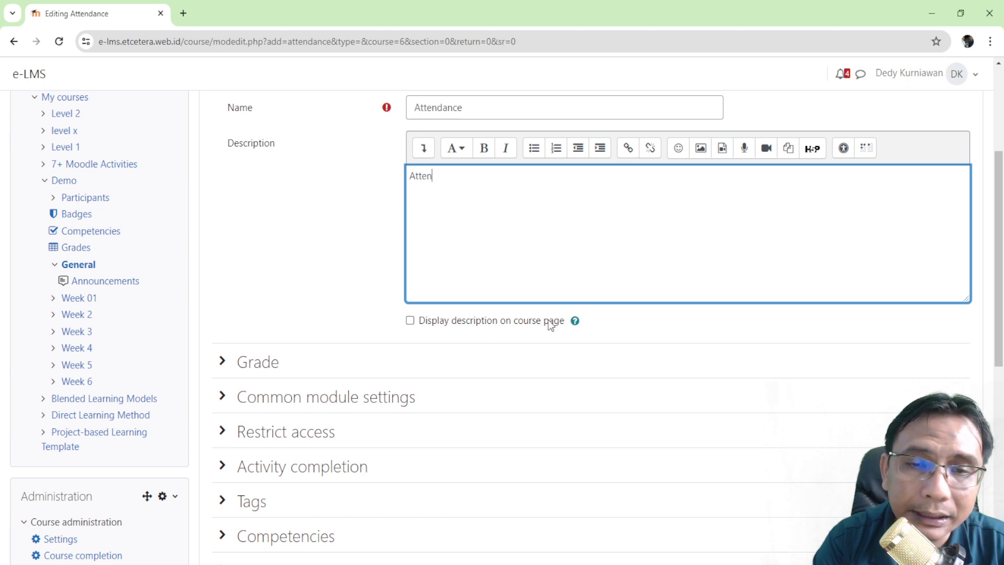
{"action": "type", "text": "dance system for gt"}
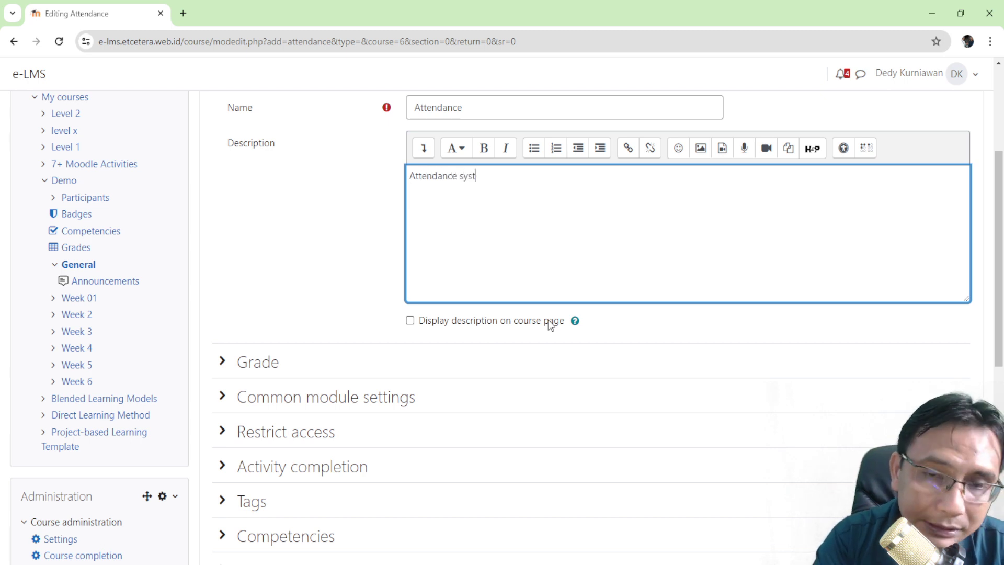
{"action": "key", "text": "BackSpace"}
{"action": "key", "text": "BackSpace"}
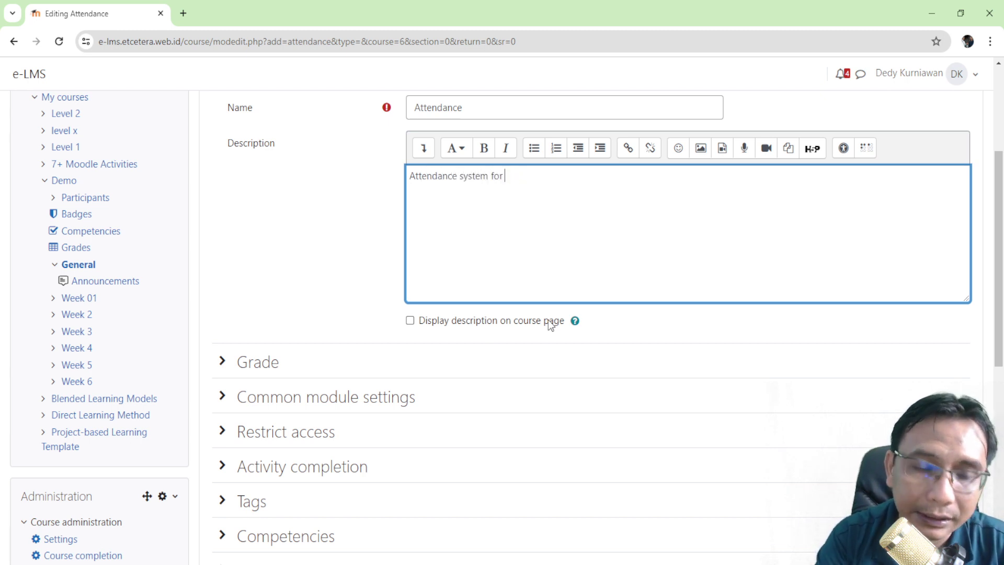
{"action": "type", "text": "the co"}
{"action": "key", "text": "BackSpace"}
{"action": "key", "text": "BackSpace"}
{"action": "type", "text": "c"}
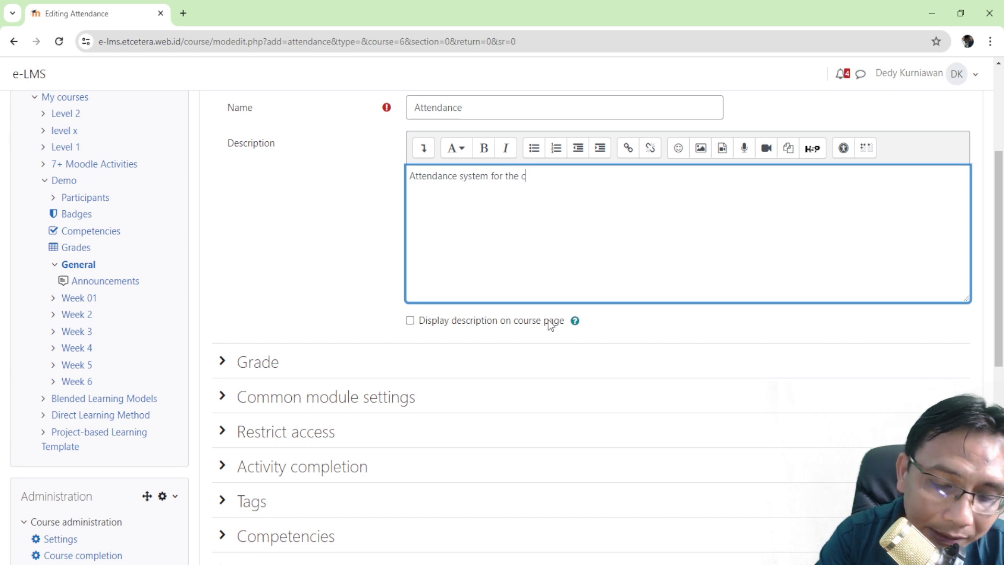
{"action": "type", "text": "ourse"}
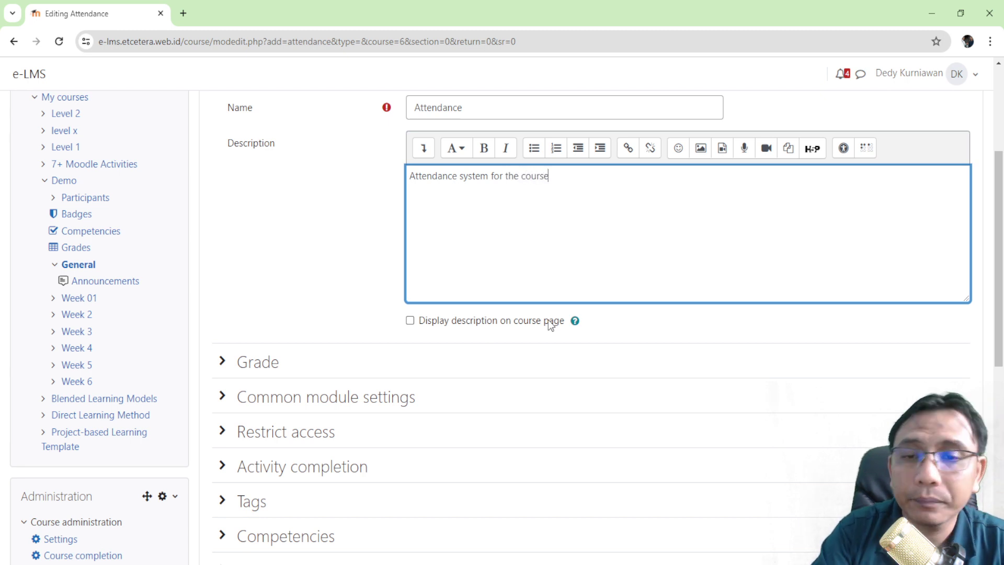
Expand the Grade settings and review the grade type, maximum grade, grade category and grade to pass
{"action": "scroll", "coordinate": [531, 334], "scroll_direction": "down", "scroll_amount": 3}
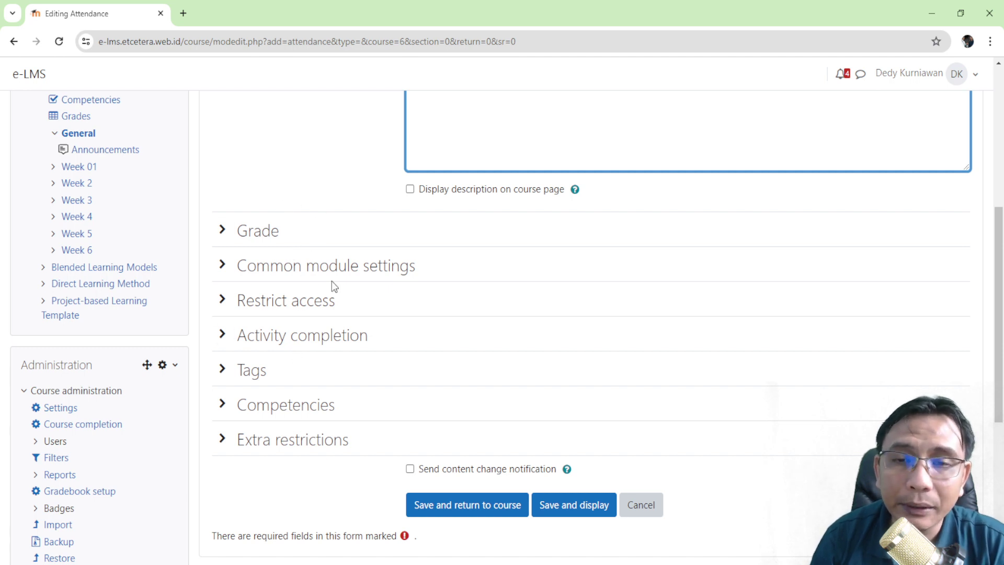
{"action": "left_click", "coordinate": [258, 234]}
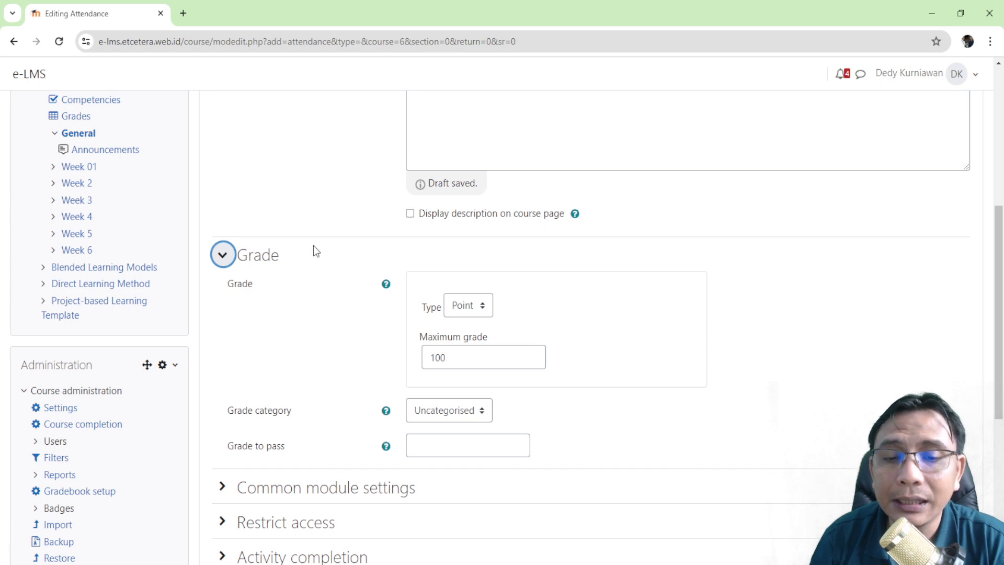
{"action": "scroll", "coordinate": [406, 281], "scroll_direction": "down", "scroll_amount": 1}
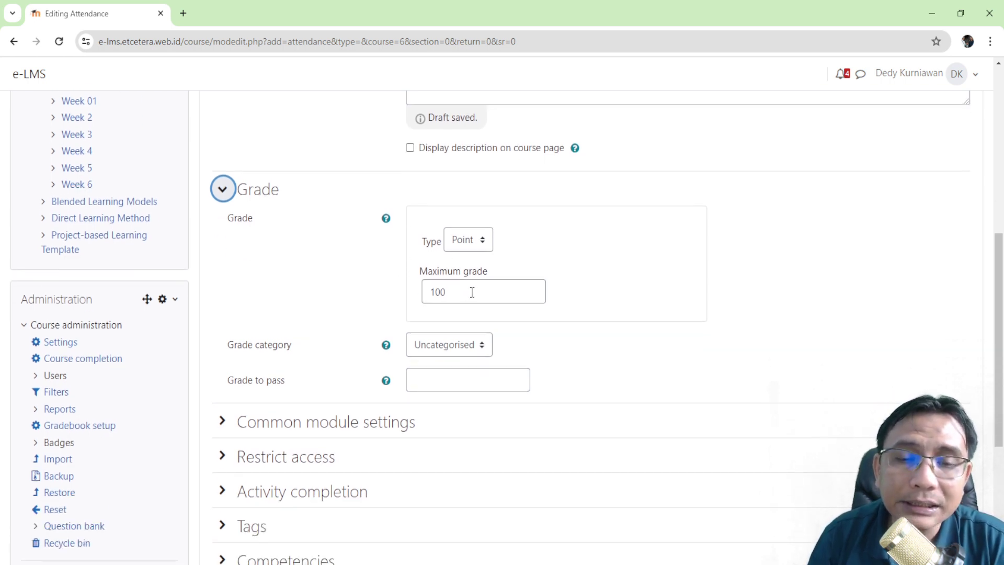
{"action": "scroll", "coordinate": [471, 292], "scroll_direction": "down", "scroll_amount": 1}
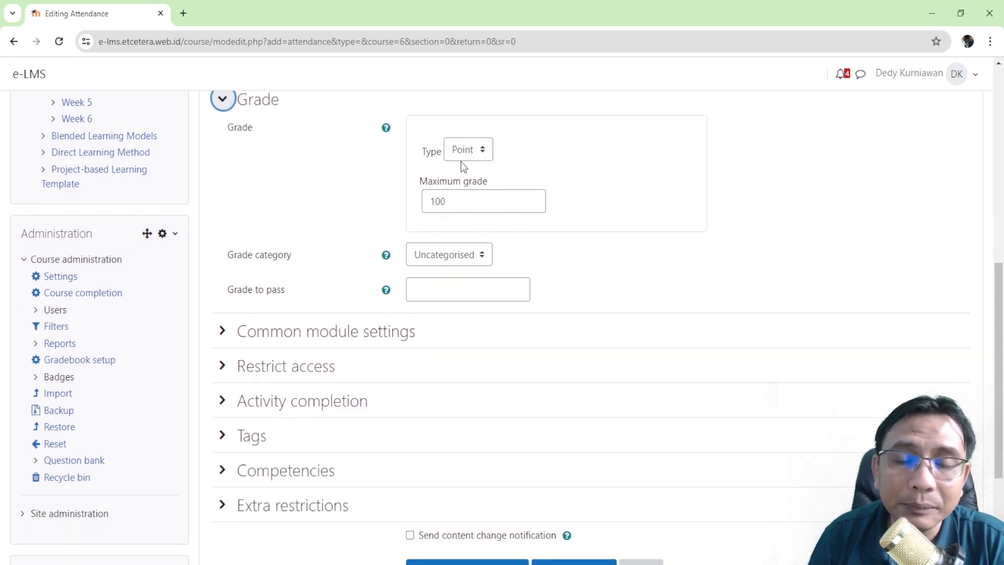
{"action": "scroll", "coordinate": [471, 231], "scroll_direction": "down", "scroll_amount": 1}
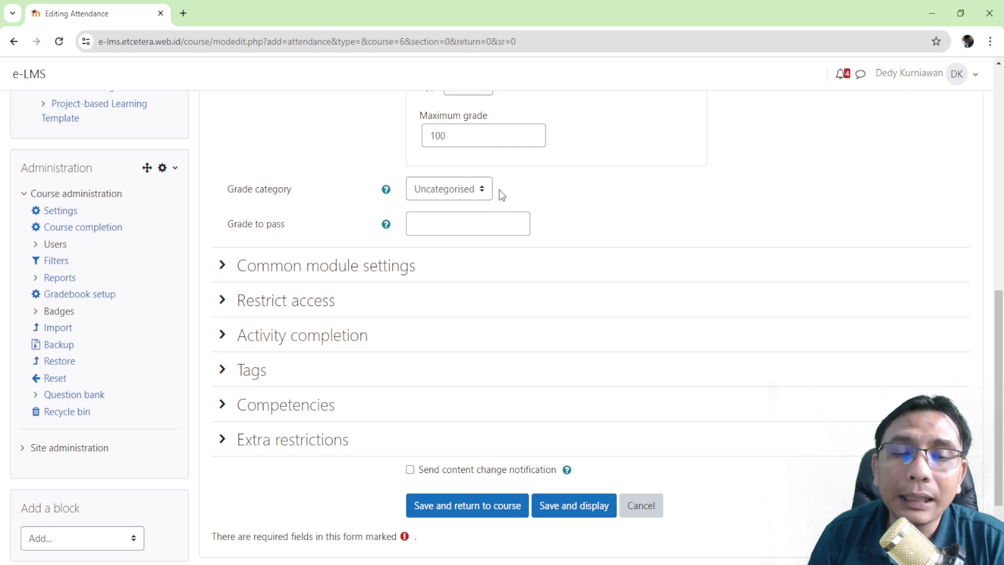
{"action": "scroll", "coordinate": [336, 340], "scroll_direction": "down", "scroll_amount": 1}
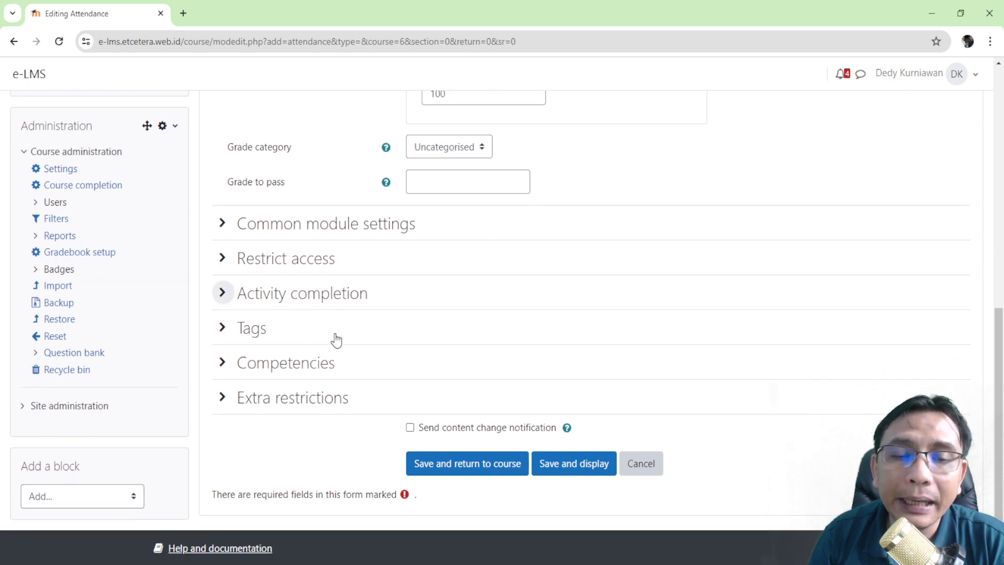
Set completion tracking to "Show activity as complete when conditions are met", requiring students to receive a grade and a passing grade
{"action": "left_click", "coordinate": [335, 279]}
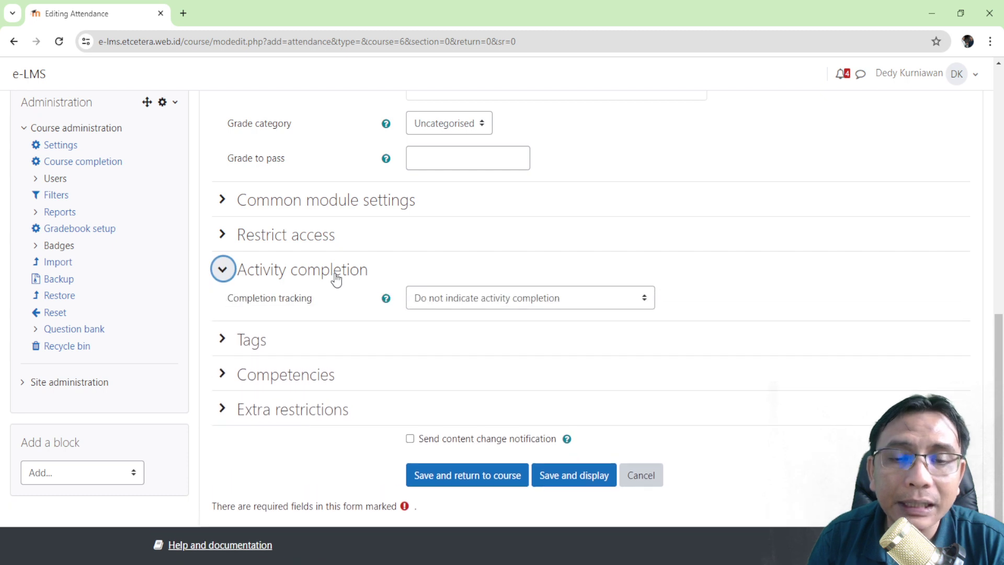
{"action": "scroll", "coordinate": [346, 273], "scroll_direction": "down", "scroll_amount": 1}
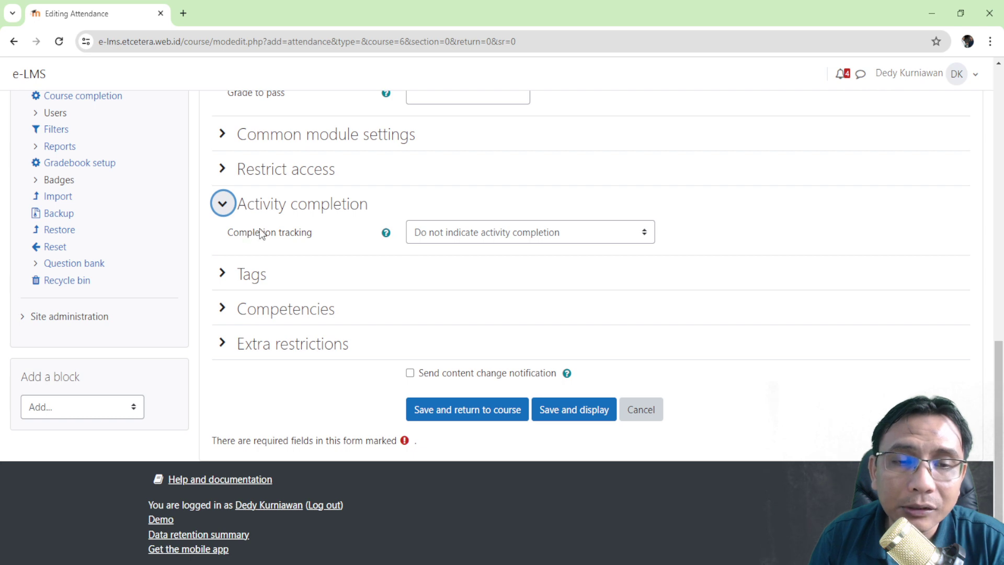
{"action": "scroll", "coordinate": [453, 219], "scroll_direction": "down", "scroll_amount": 1}
{"action": "left_click", "coordinate": [478, 230]}
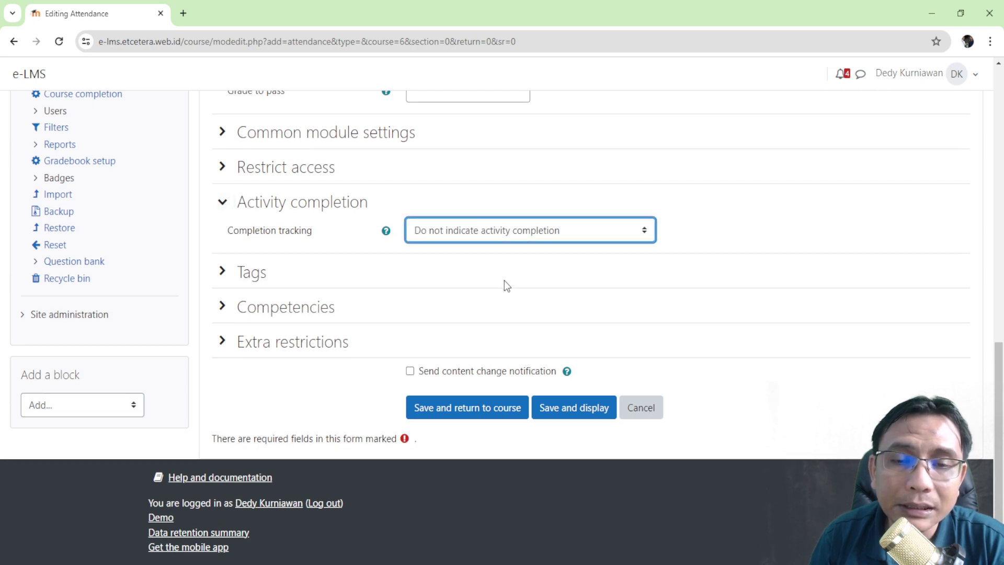
{"action": "left_click", "coordinate": [504, 280]}
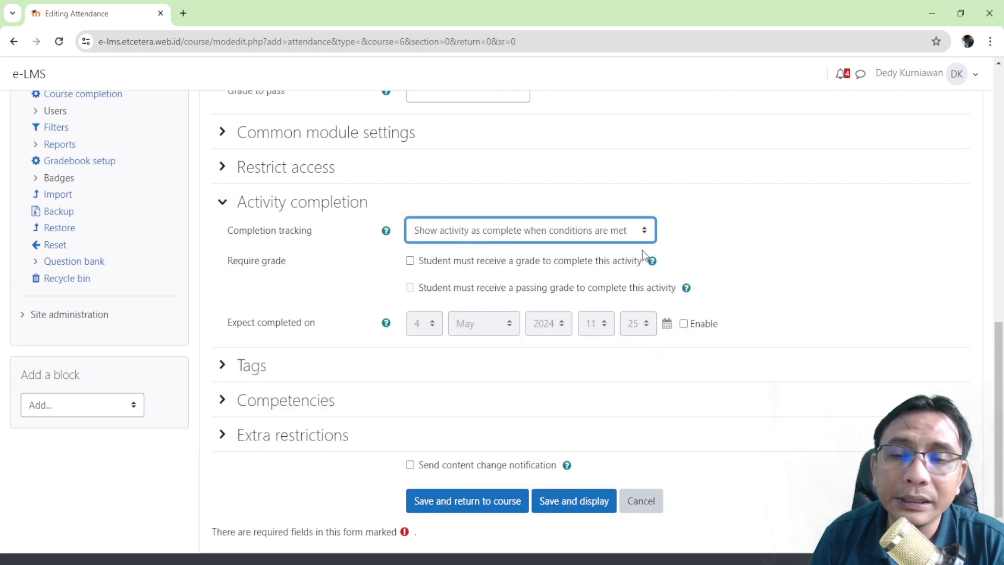
{"action": "scroll", "coordinate": [643, 250], "scroll_direction": "down", "scroll_amount": 1}
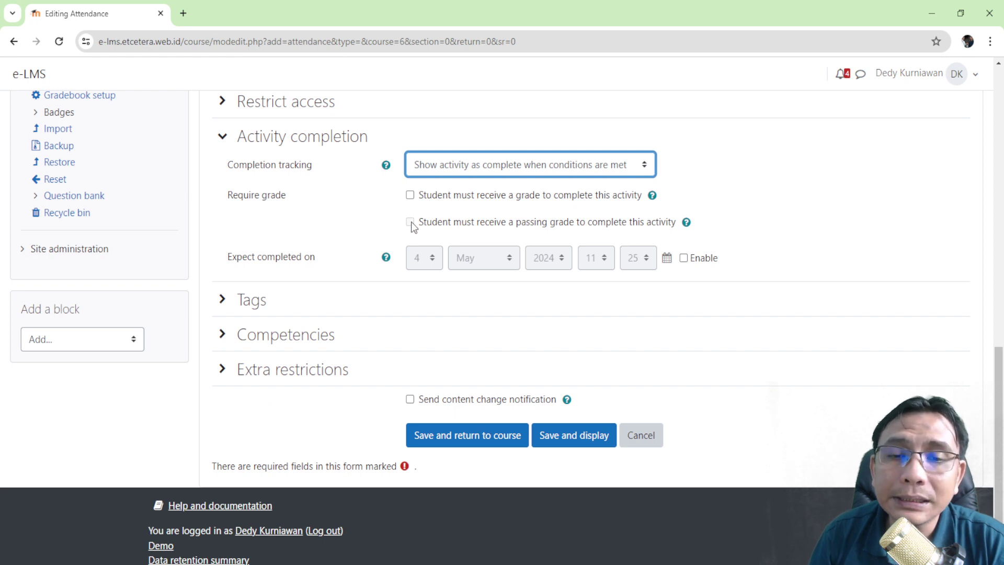
{"action": "left_click", "coordinate": [410, 195]}
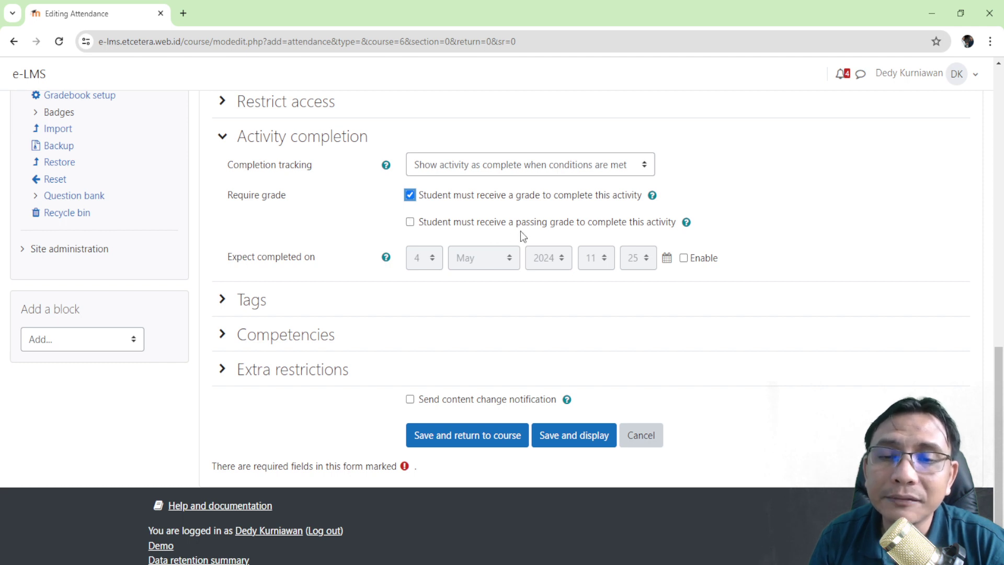
{"action": "left_click", "coordinate": [411, 223]}
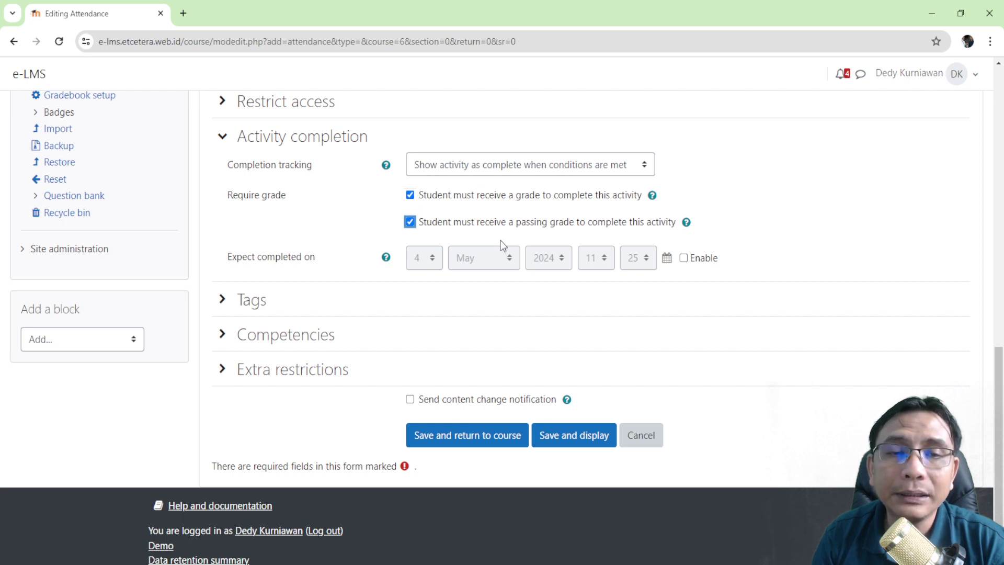
Set the Attendance activity's grade to pass to 75, then save and display the activity
{"action": "scroll", "coordinate": [502, 244], "scroll_direction": "up", "scroll_amount": 5}
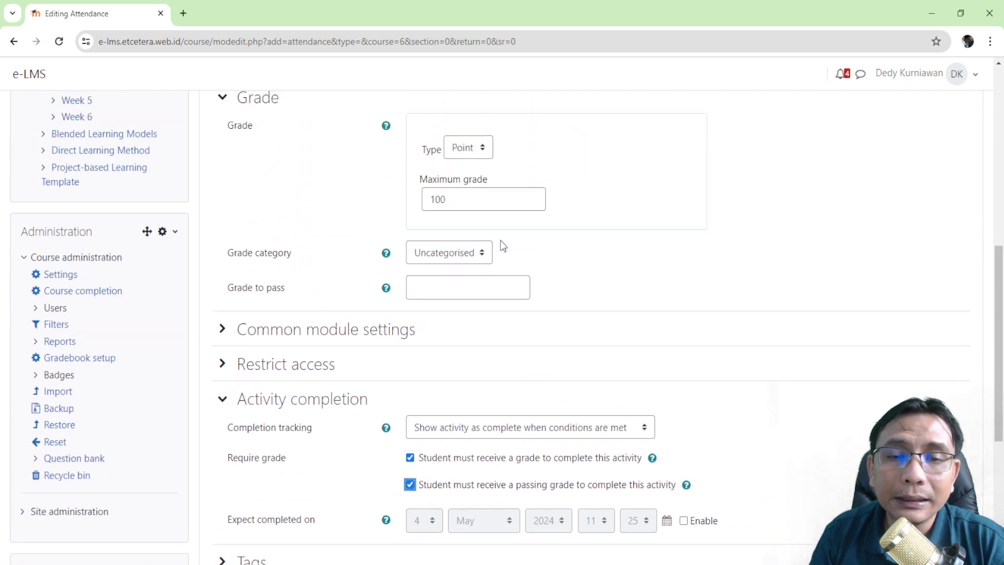
{"action": "scroll", "coordinate": [469, 232], "scroll_direction": "up", "scroll_amount": 1}
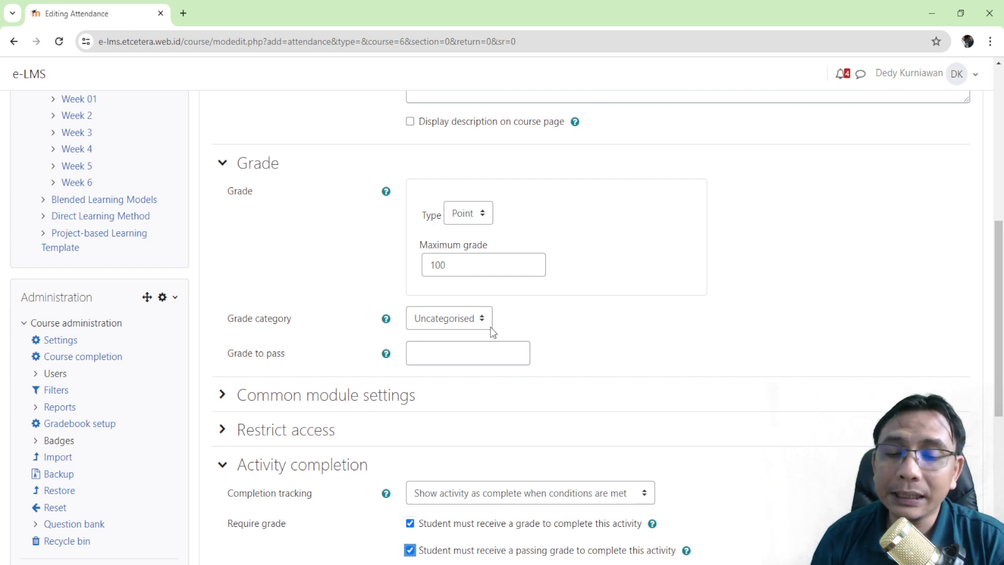
{"action": "left_click", "coordinate": [517, 351]}
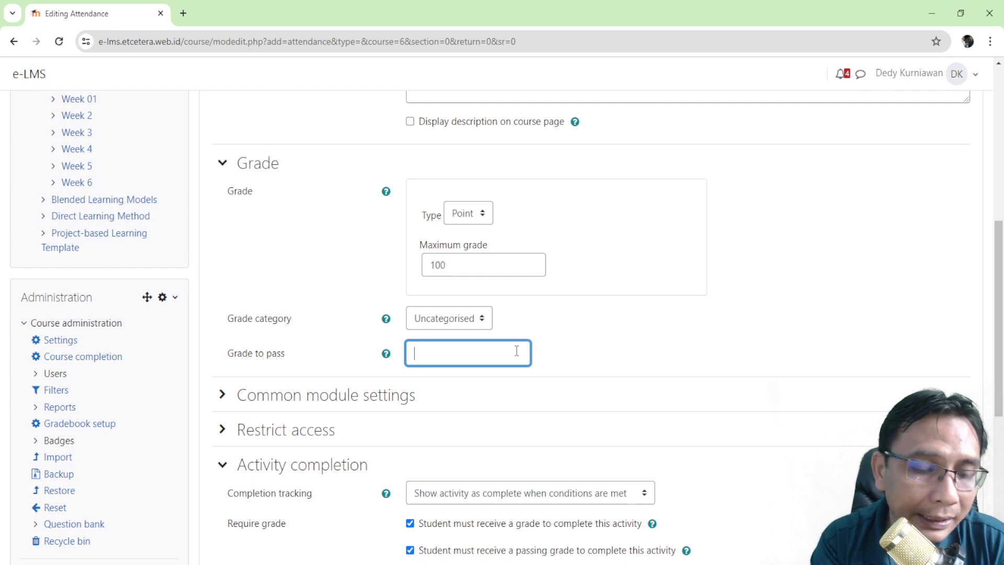
{"action": "type", "text": "75"}
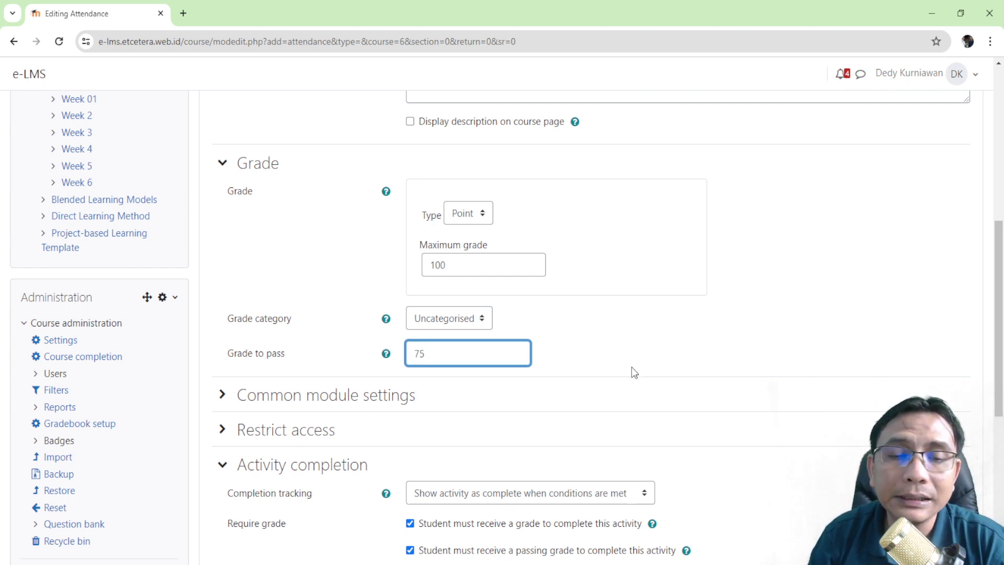
{"action": "scroll", "coordinate": [635, 372], "scroll_direction": "down", "scroll_amount": 2}
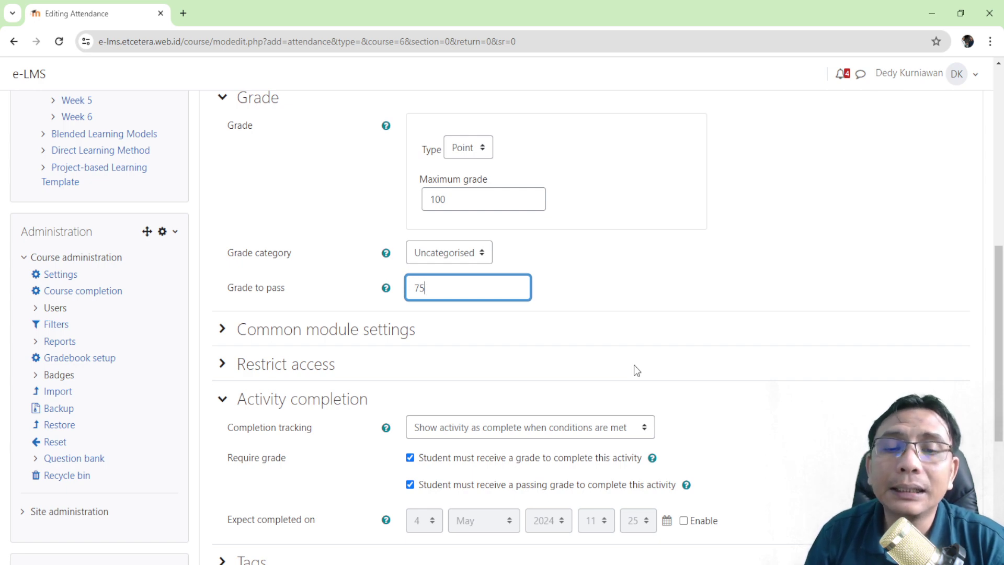
{"action": "scroll", "coordinate": [638, 371], "scroll_direction": "down", "scroll_amount": 4}
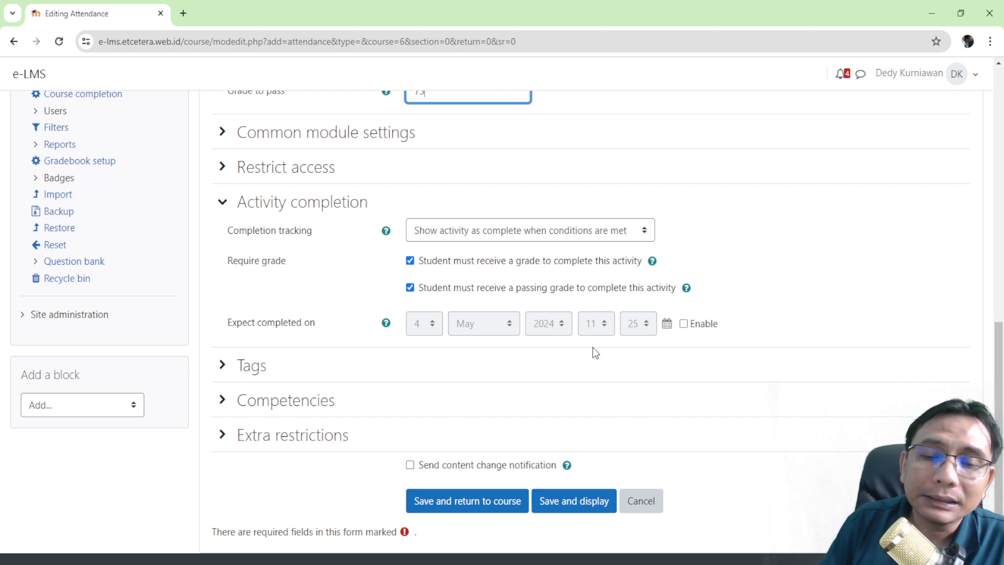
{"action": "scroll", "coordinate": [595, 353], "scroll_direction": "down", "scroll_amount": 2}
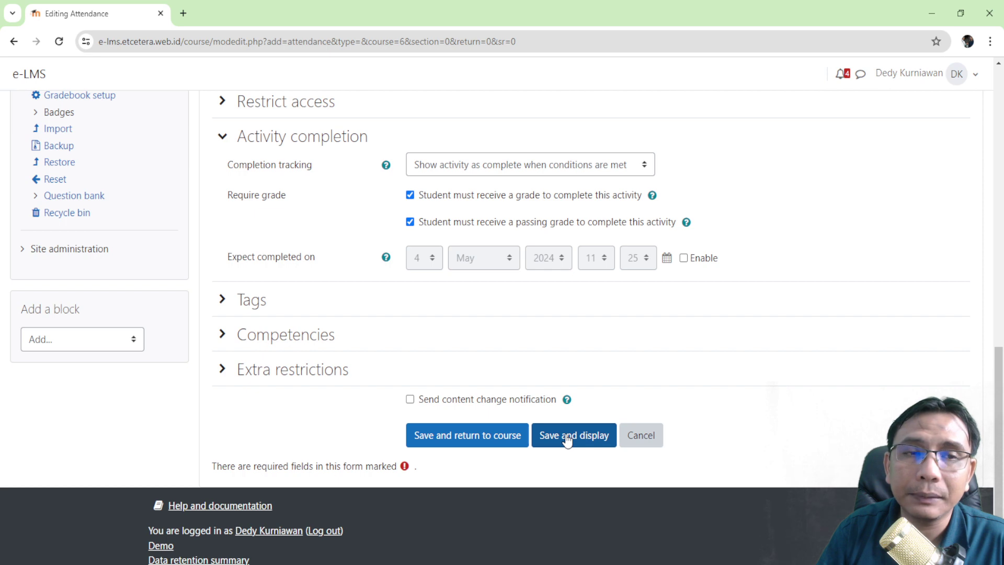
{"action": "left_click", "coordinate": [568, 439]}
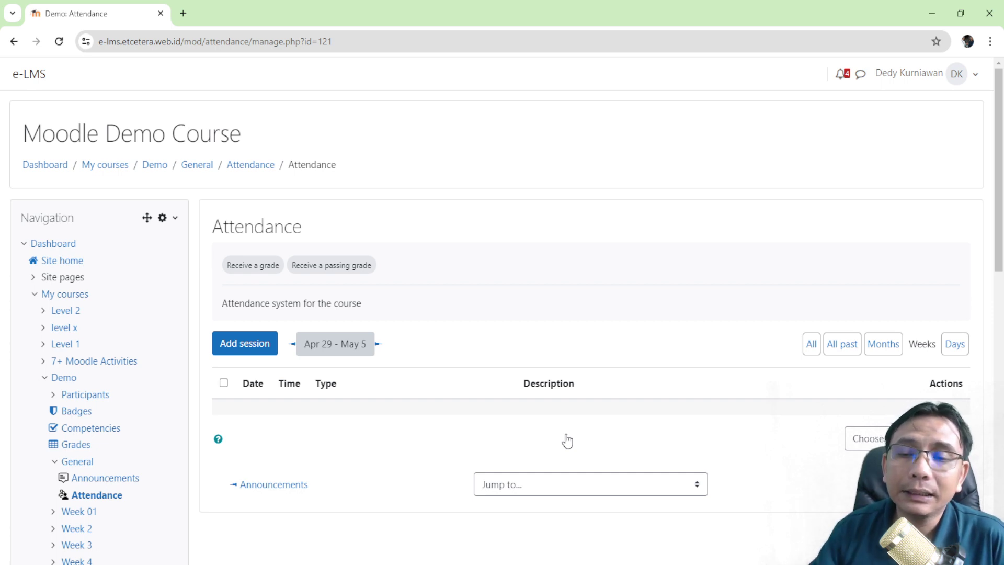
Start adding an attendance session for all students and set its date to 5 May 2024
{"action": "scroll", "coordinate": [691, 96], "scroll_direction": "down", "scroll_amount": 3}
{"action": "scroll", "coordinate": [683, 189], "scroll_direction": "up", "scroll_amount": 1}
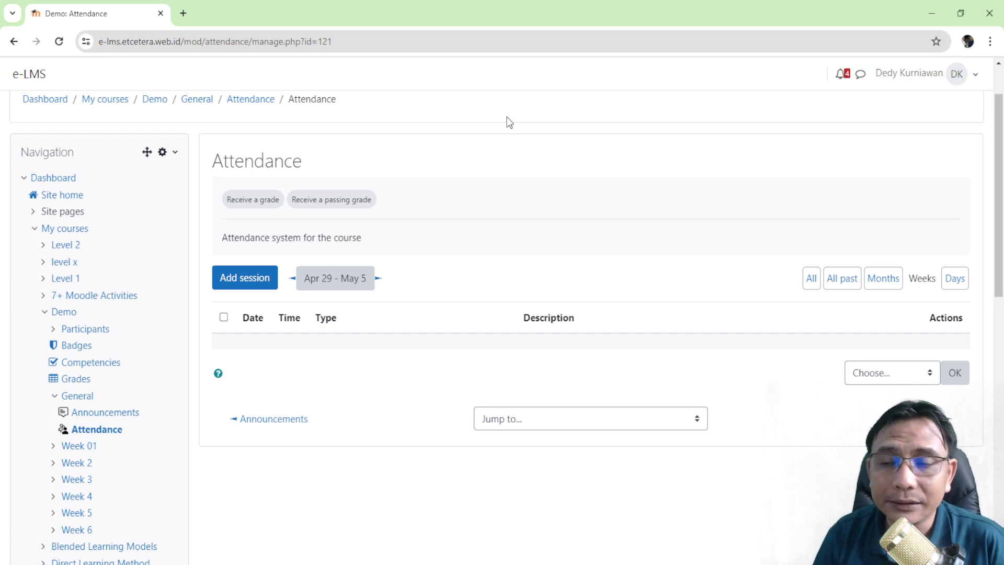
{"action": "scroll", "coordinate": [560, 141], "scroll_direction": "down", "scroll_amount": 2}
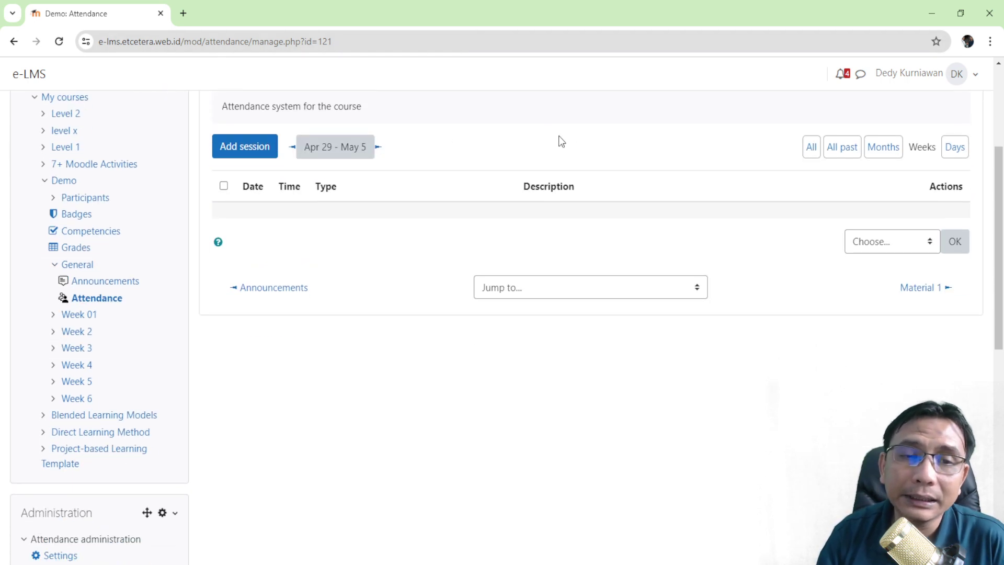
{"action": "left_click", "coordinate": [256, 147]}
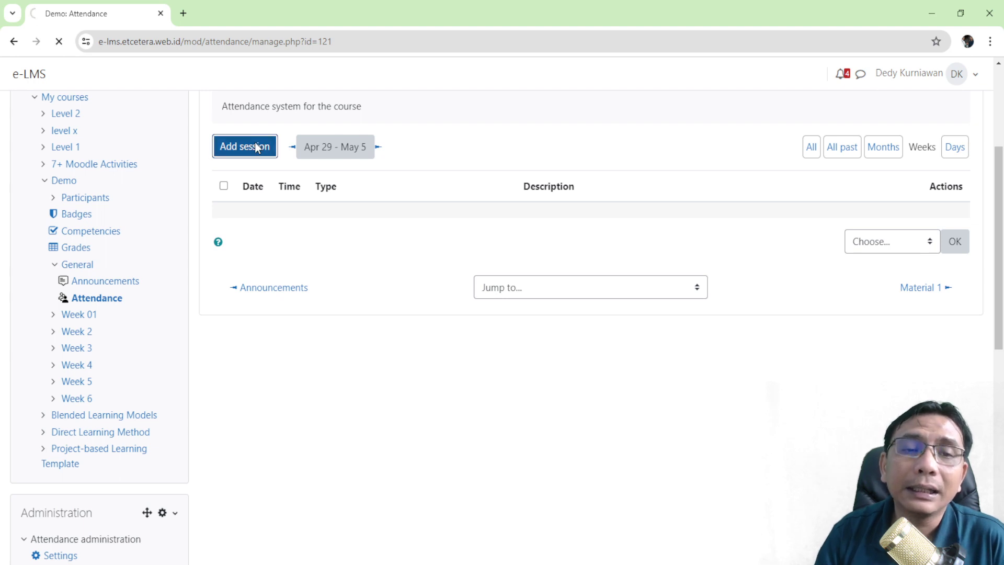
{"action": "scroll", "coordinate": [452, 199], "scroll_direction": "down", "scroll_amount": 2}
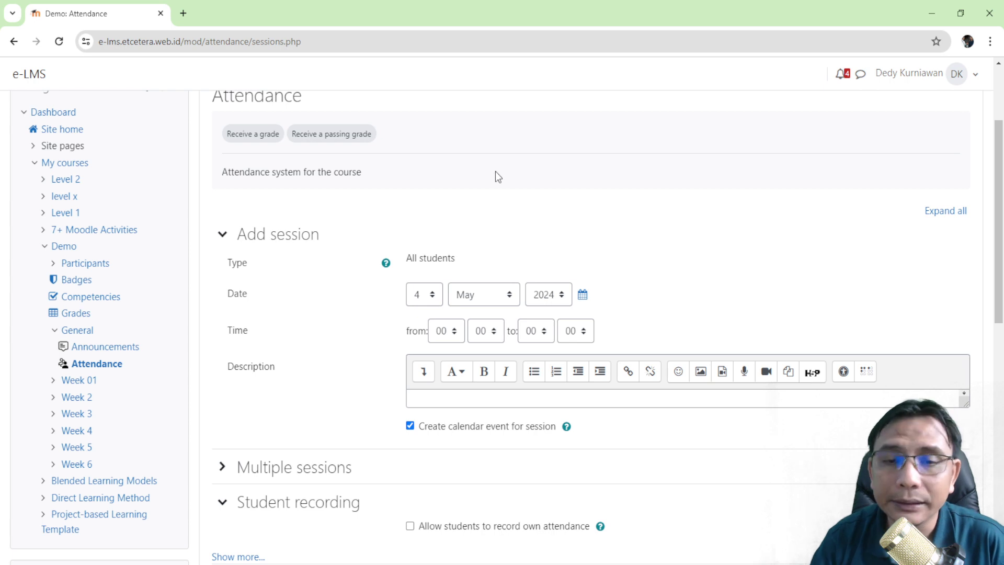
{"action": "scroll", "coordinate": [496, 171], "scroll_direction": "down", "scroll_amount": 2}
{"action": "left_click", "coordinate": [432, 167]}
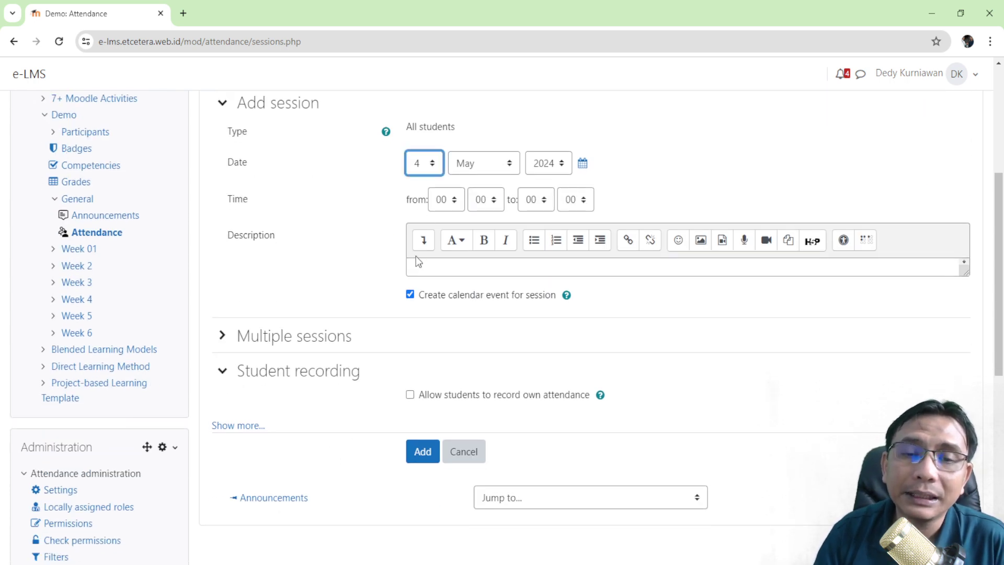
{"action": "key", "text": "Down"}
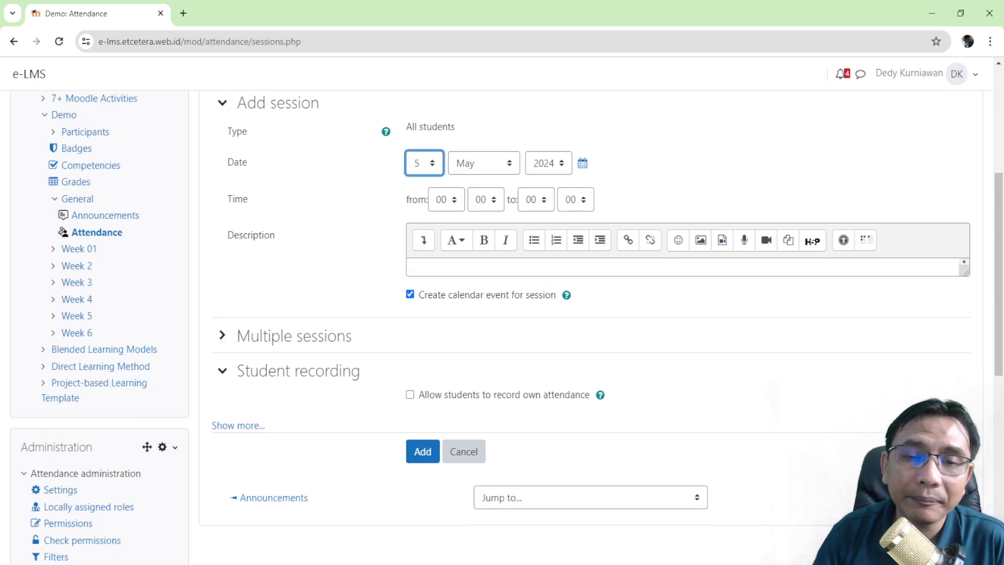
Set the session time from 08:00 to 09:40 and add the session to the Attendance activity
{"action": "left_click", "coordinate": [449, 199]}
{"action": "left_click", "coordinate": [451, 340]}
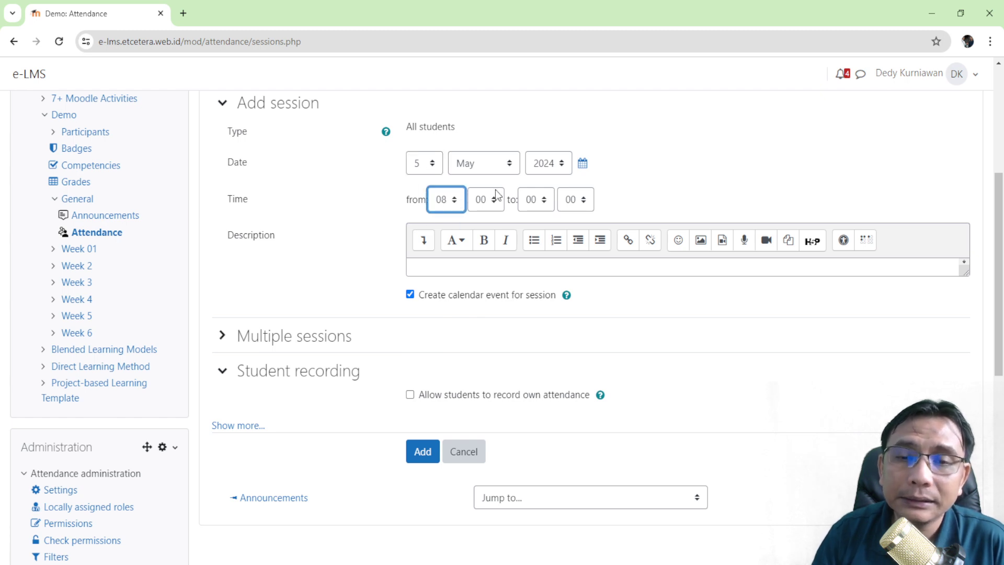
{"action": "left_click", "coordinate": [544, 201]}
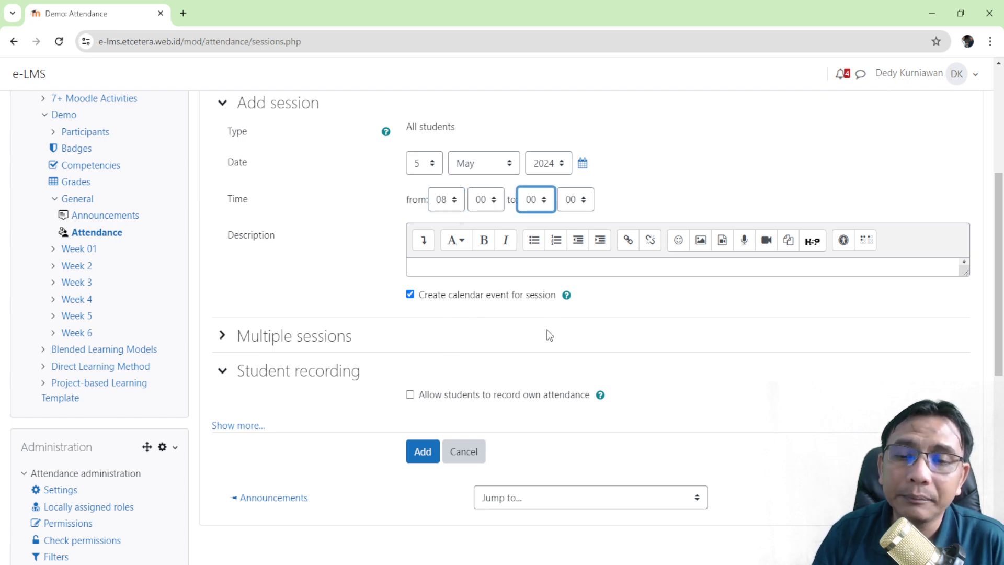
{"action": "left_click", "coordinate": [532, 349]}
{"action": "left_click", "coordinate": [576, 201]}
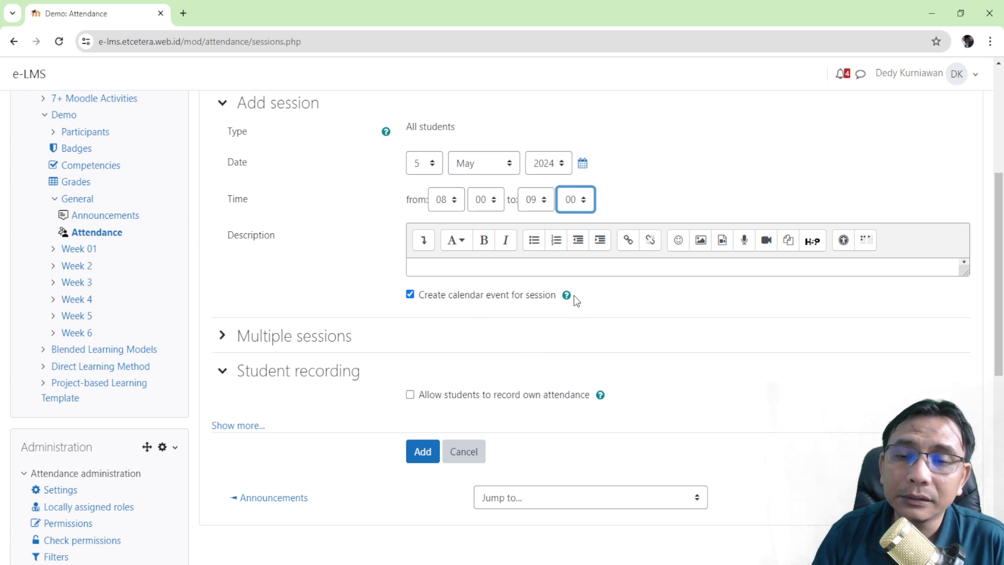
{"action": "left_click", "coordinate": [575, 375]}
{"action": "left_click", "coordinate": [662, 202]}
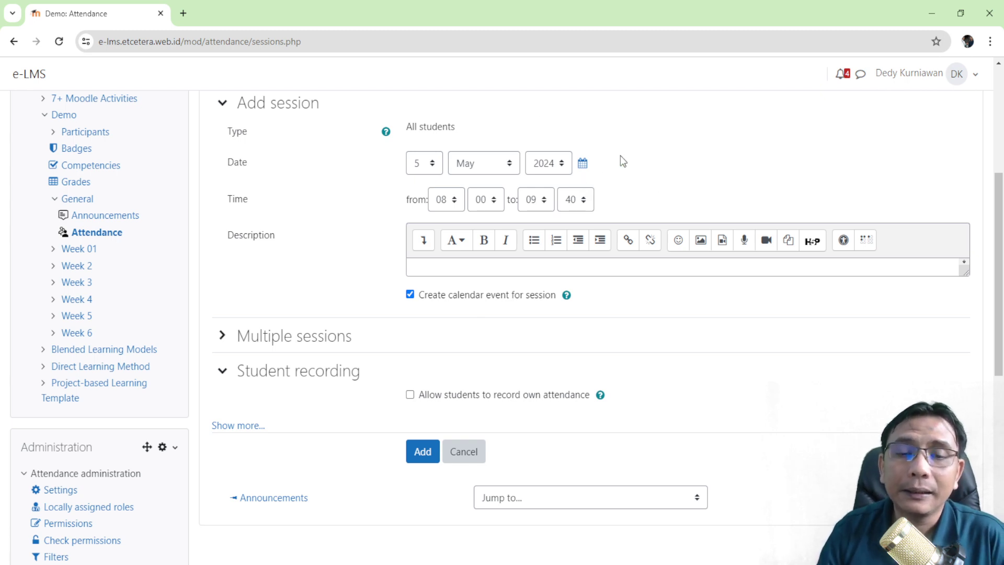
{"action": "scroll", "coordinate": [621, 156], "scroll_direction": "down", "scroll_amount": 3}
{"action": "scroll", "coordinate": [621, 156], "scroll_direction": "up", "scroll_amount": 3}
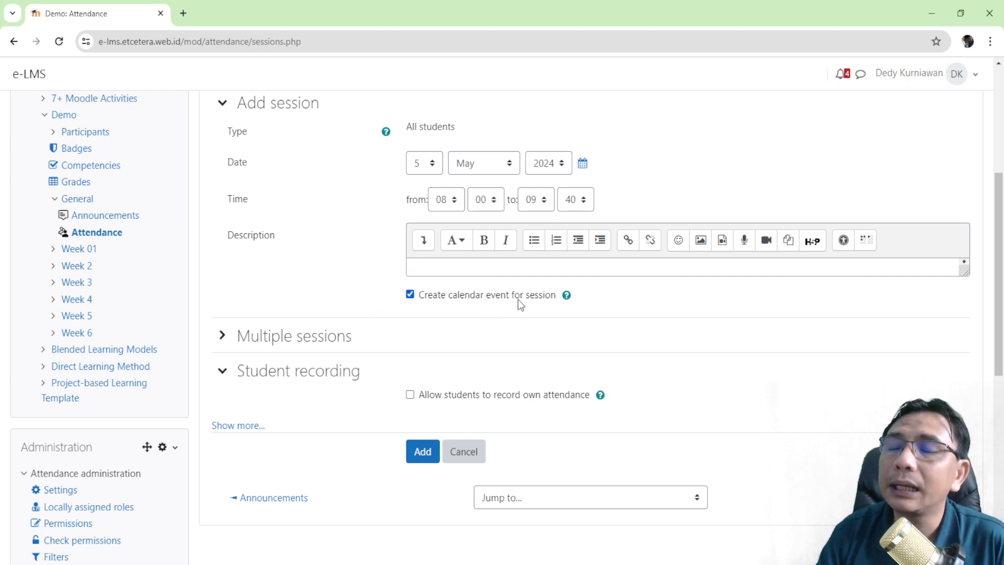
{"action": "left_click", "coordinate": [427, 445]}
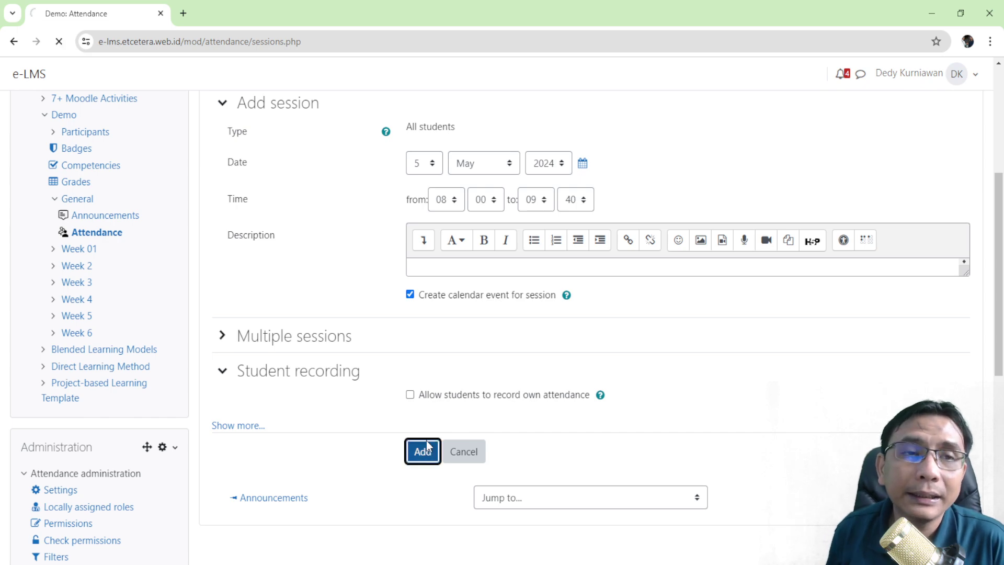
{"action": "scroll", "coordinate": [353, 451], "scroll_direction": "down", "scroll_amount": 3}
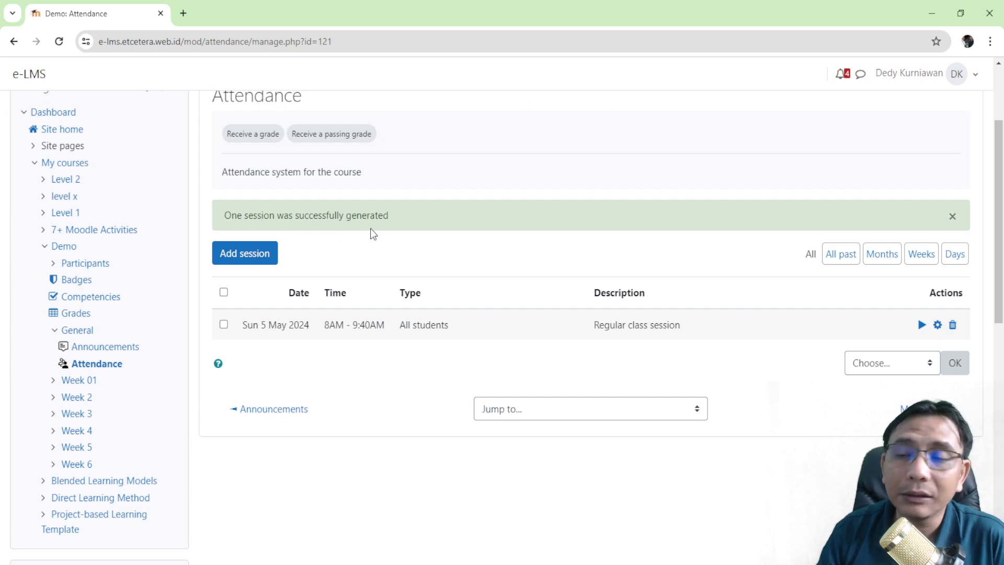
Start another attendance session dated 12 May 2024, running from 08:00 to 09:40
{"action": "left_click", "coordinate": [258, 255]}
{"action": "scroll", "coordinate": [404, 259], "scroll_direction": "down", "scroll_amount": 4}
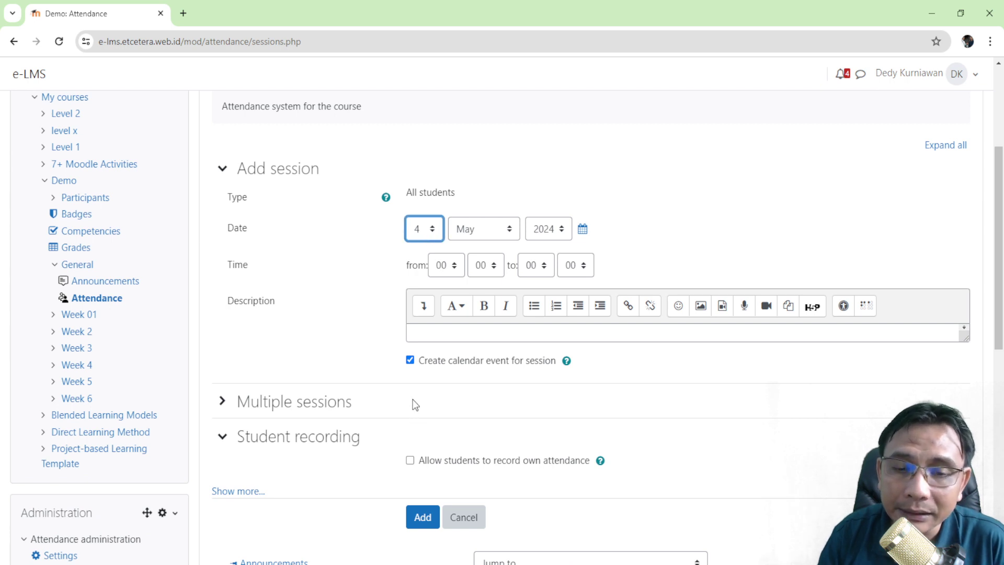
{"action": "type", "text": "12"}
{"action": "left_click", "coordinate": [452, 274]}
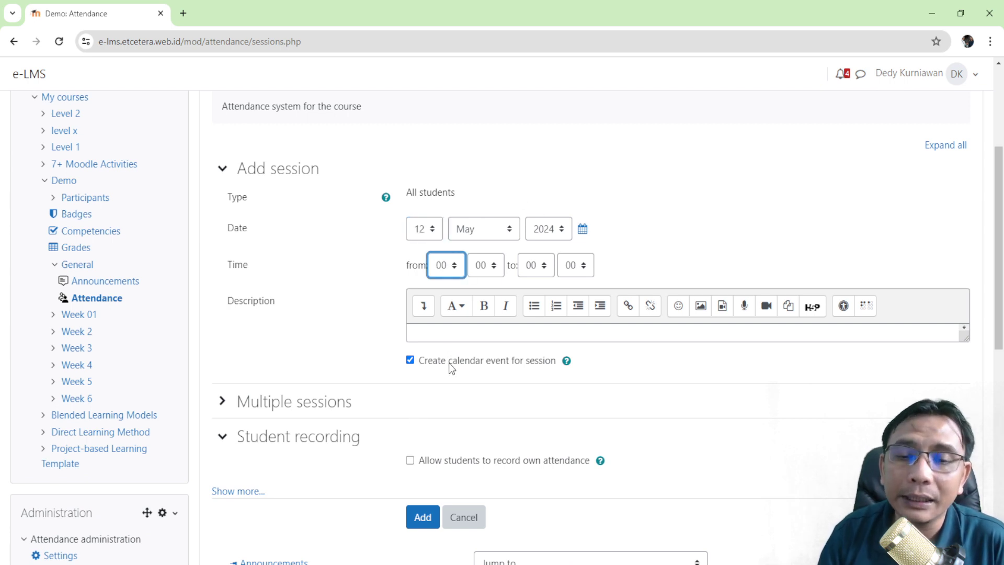
{"action": "type", "text": "08"}
{"action": "key", "text": "Tab"}
{"action": "key", "text": "Tab"}
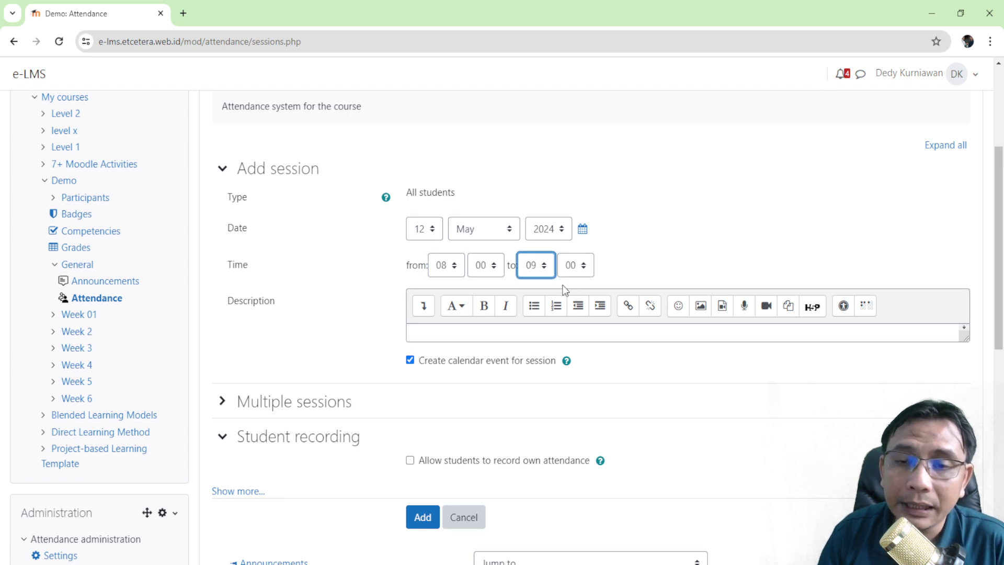
{"action": "type", "text": "09"}
{"action": "key", "text": "Tab"}
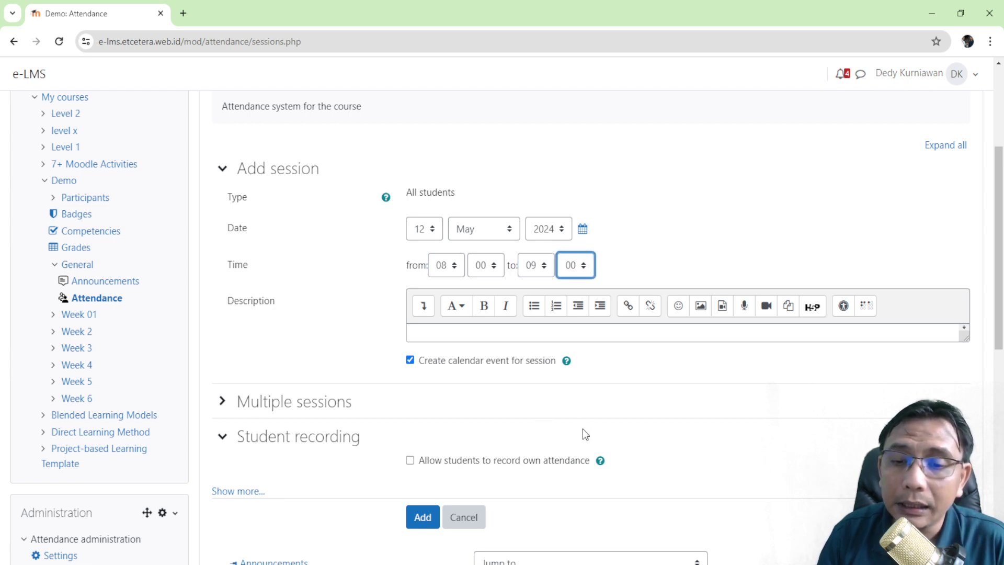
{"action": "type", "text": "40"}
{"action": "left_click", "coordinate": [655, 232]}
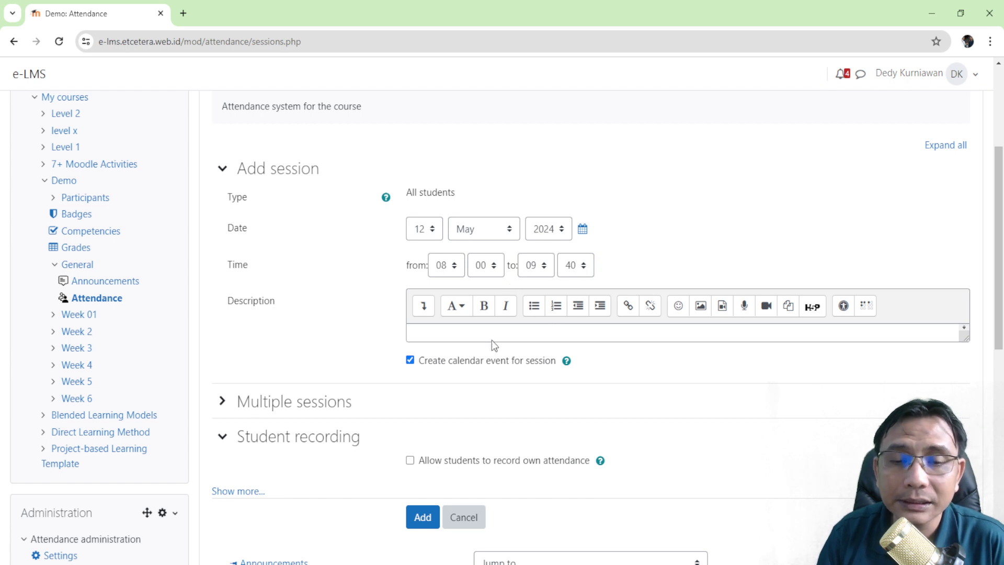
Enter "Pertemuan Minggu ke-2" as the session description and add the session
{"action": "left_click", "coordinate": [472, 333]}
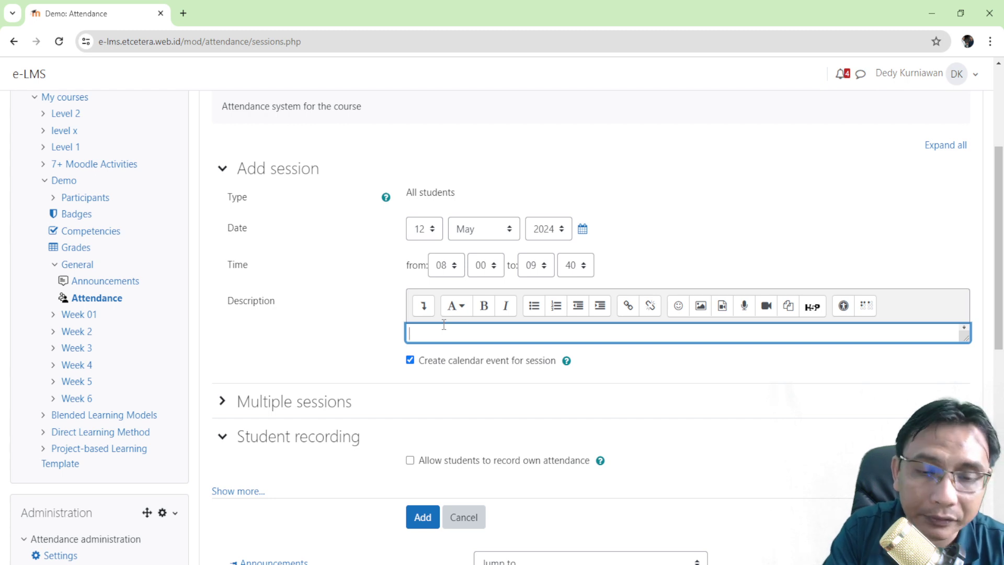
{"action": "type", "text": "Per"}
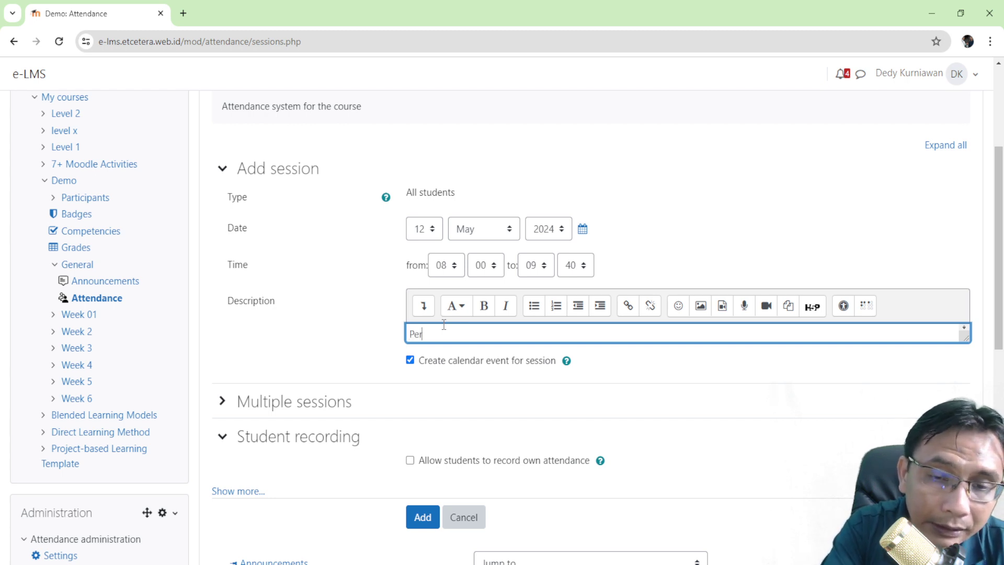
{"action": "type", "text": "temuan Mingg"}
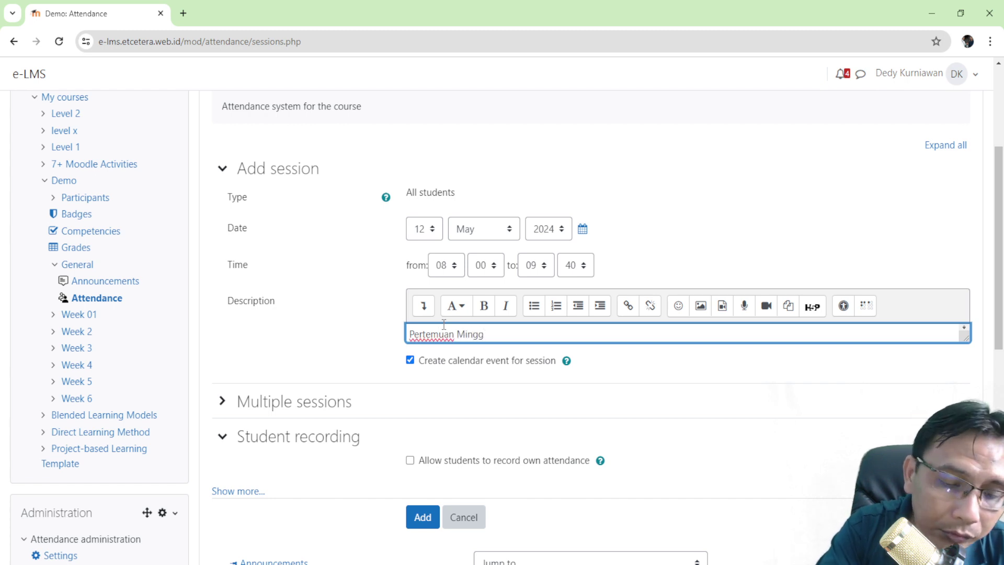
{"action": "type", "text": "u ke-2"}
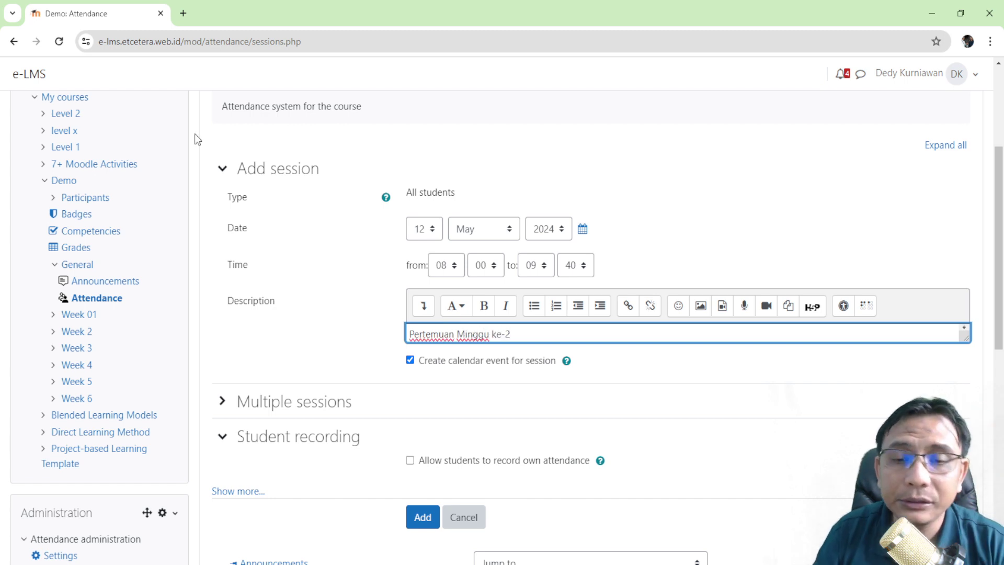
{"action": "scroll", "coordinate": [297, 223], "scroll_direction": "down", "scroll_amount": 3}
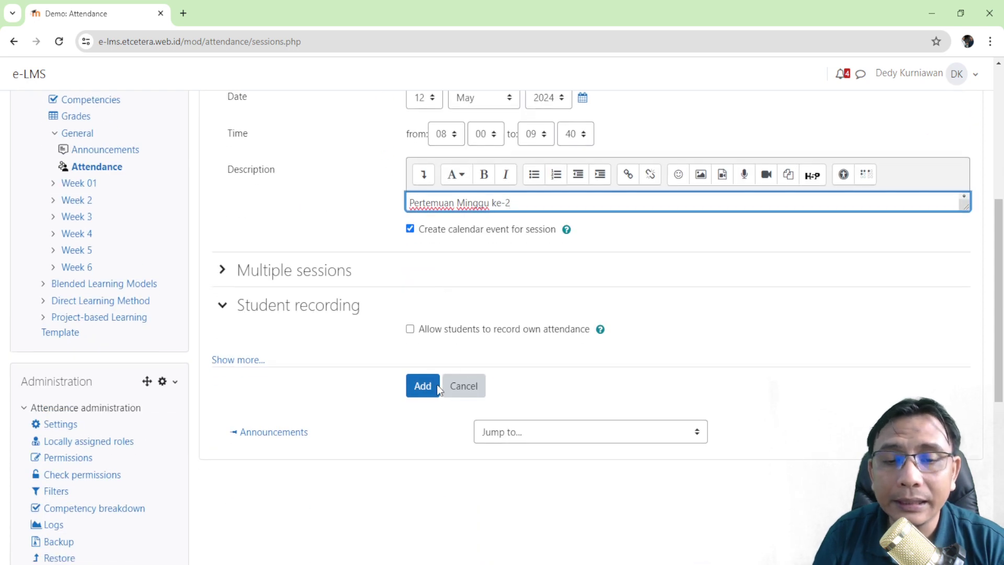
{"action": "left_click", "coordinate": [424, 387]}
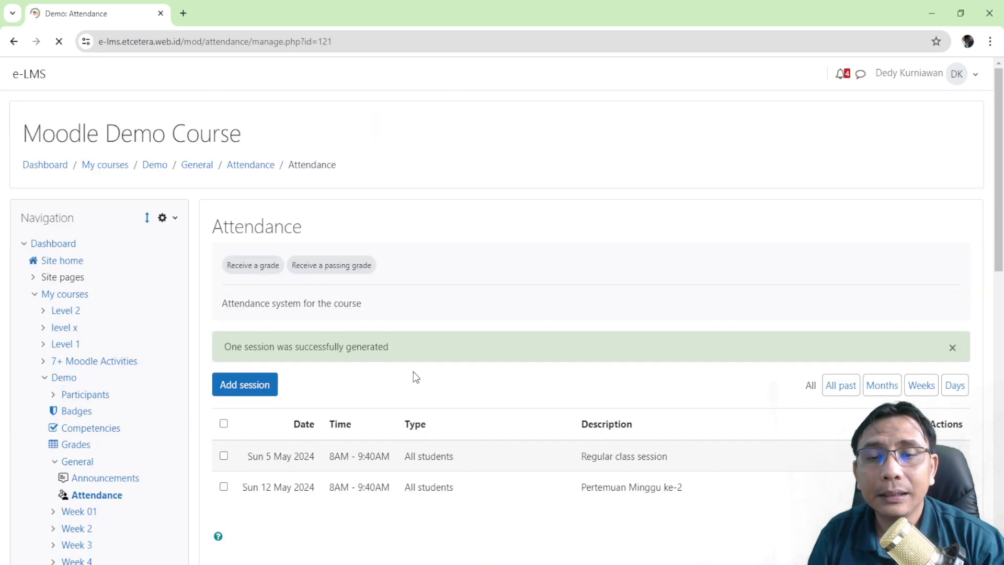
{"action": "scroll", "coordinate": [411, 363], "scroll_direction": "down", "scroll_amount": 5}
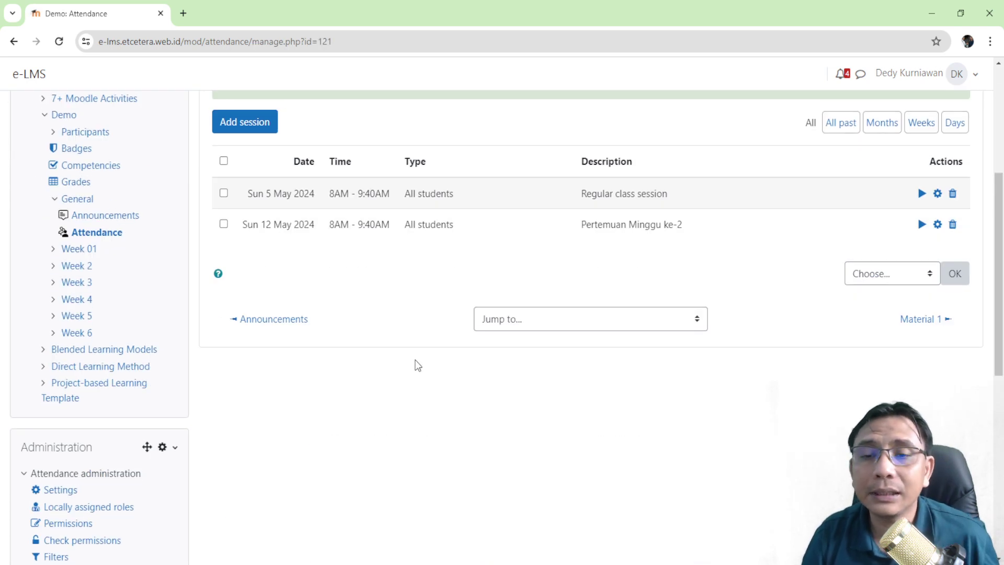